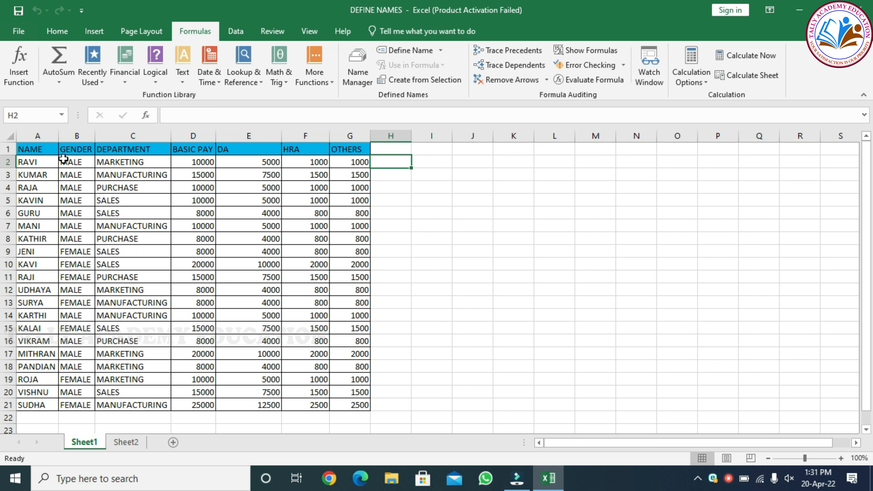
Define the name NAME with Workbook scope for the range A1:A21 on Sheet1
{"action": "left_click", "coordinate": [244, 163]}
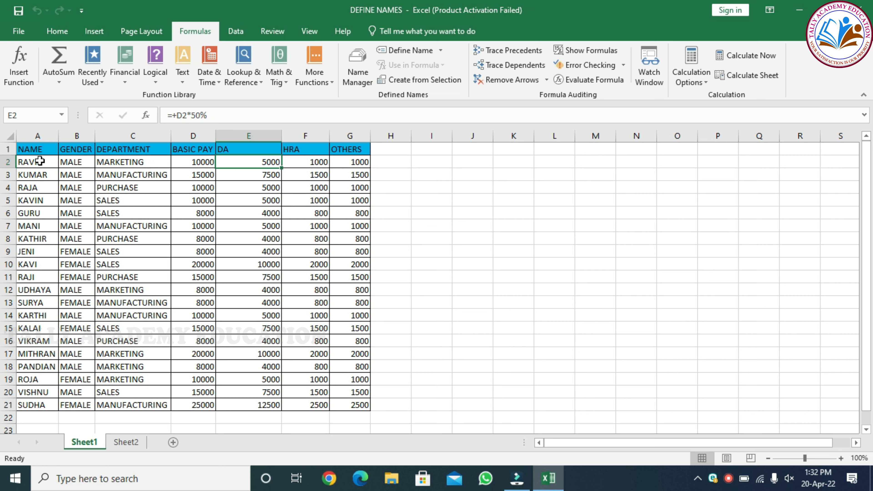
{"action": "left_click_drag", "start_coordinate": [38, 149], "coordinate": [47, 399]}
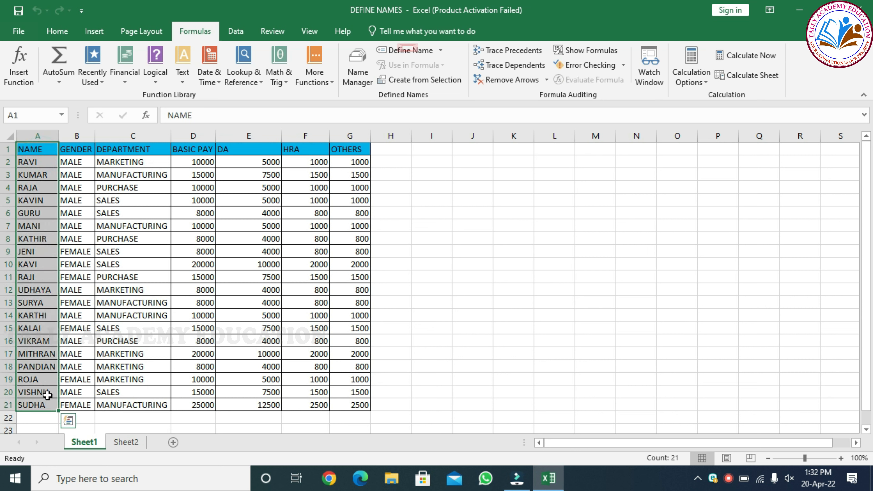
{"action": "left_click", "coordinate": [401, 49]}
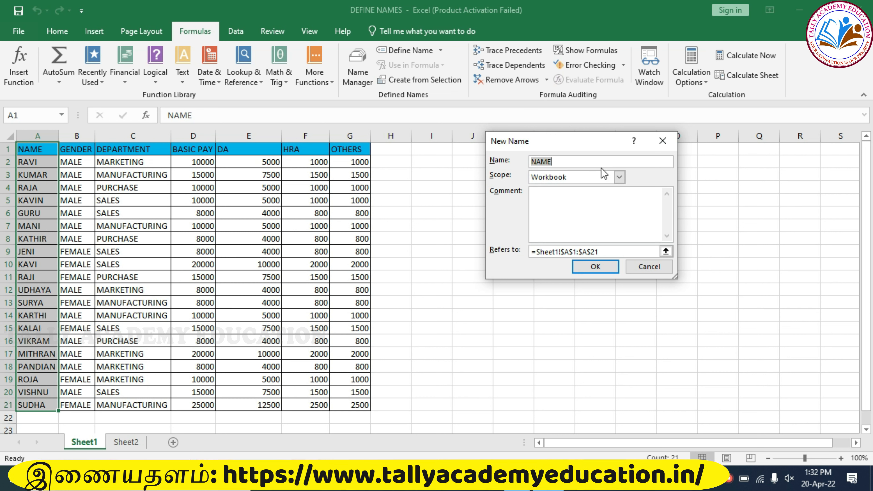
{"action": "left_click_drag", "start_coordinate": [570, 144], "coordinate": [565, 124]}
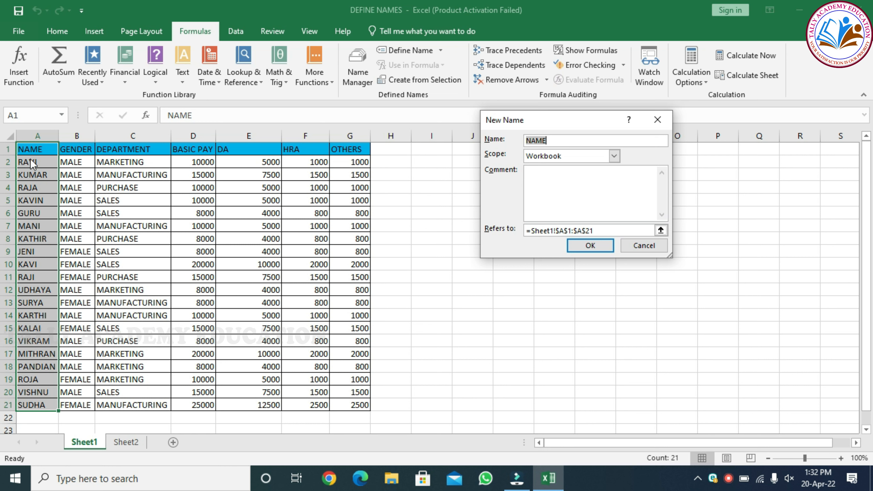
{"action": "left_click", "coordinate": [614, 156]}
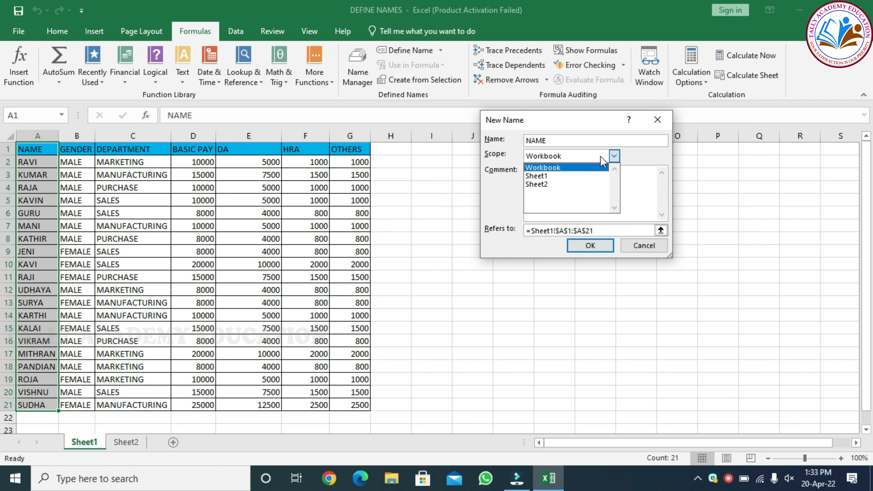
{"action": "left_click", "coordinate": [572, 168]}
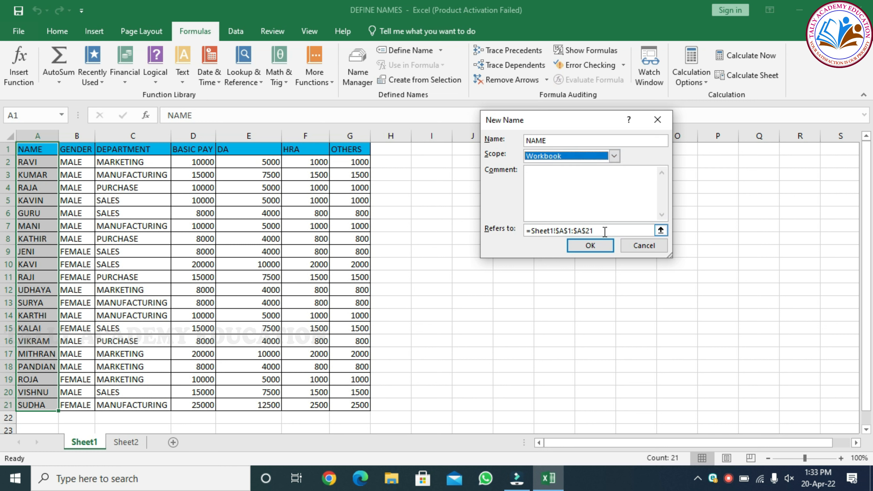
{"action": "left_click", "coordinate": [597, 247]}
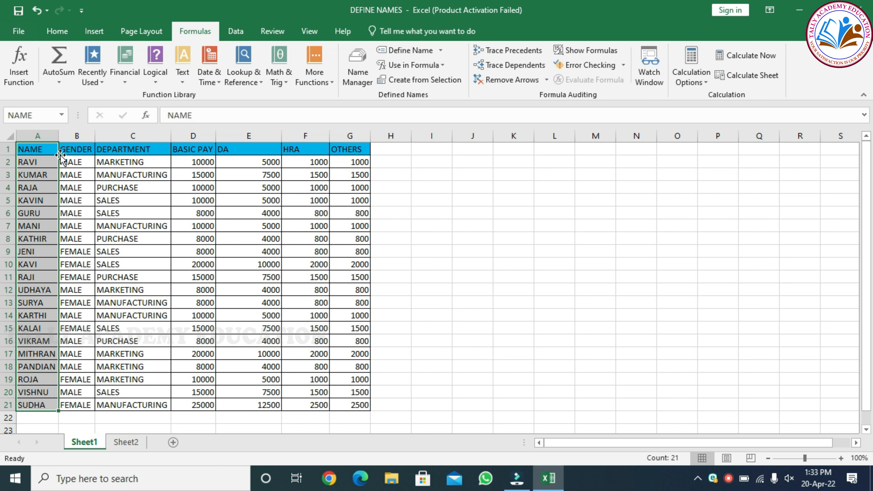
Check individual cells in the name column, and jump to the whole named range NAME
{"action": "left_click", "coordinate": [68, 163]}
{"action": "left_click", "coordinate": [39, 165]}
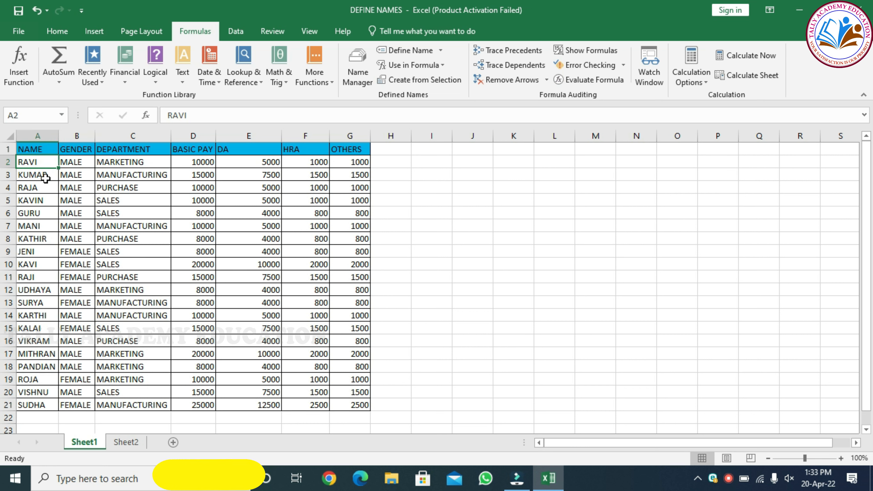
{"action": "left_click", "coordinate": [38, 174]}
{"action": "left_click", "coordinate": [33, 226]}
{"action": "left_click", "coordinate": [35, 174]}
{"action": "left_click", "coordinate": [28, 276]}
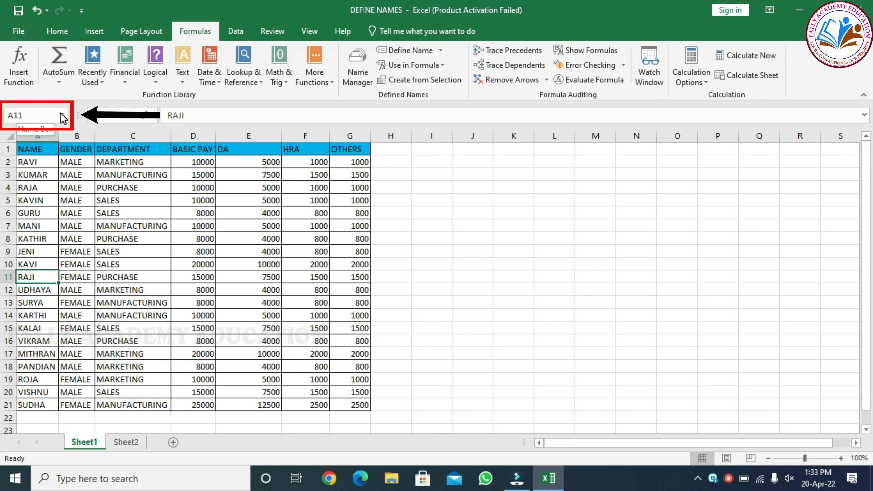
{"action": "left_click", "coordinate": [41, 116]}
{"action": "key", "text": "BackSpace"}
{"action": "left_click", "coordinate": [63, 116]}
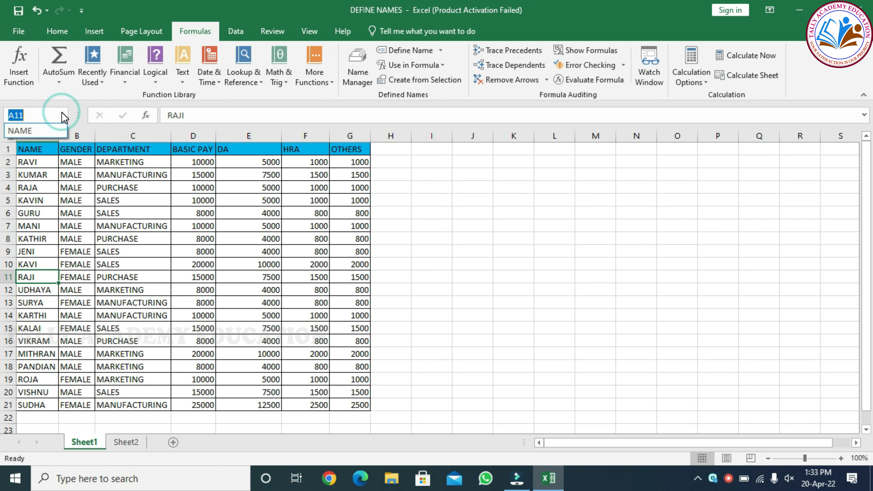
{"action": "left_click", "coordinate": [39, 130]}
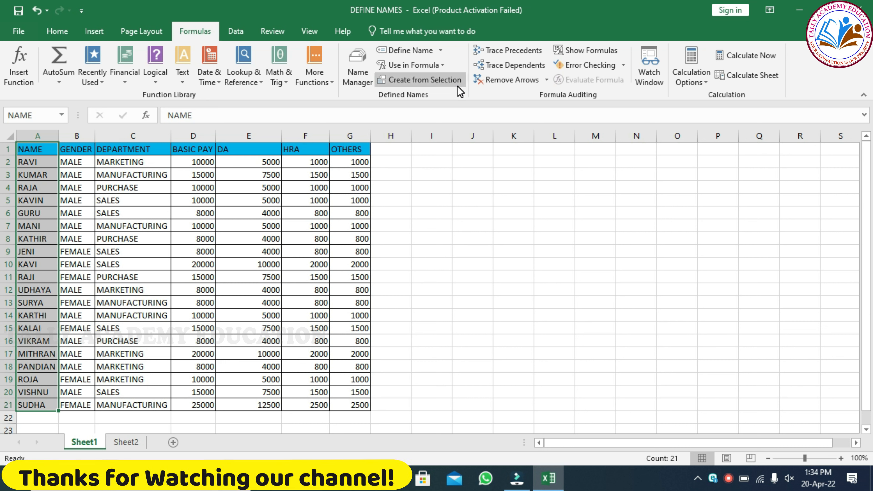
Define a workbook-scoped name for the pay range D2:G2, using the employee's name from A2
{"action": "left_click_drag", "start_coordinate": [199, 160], "coordinate": [359, 162]}
{"action": "left_click", "coordinate": [403, 165]}
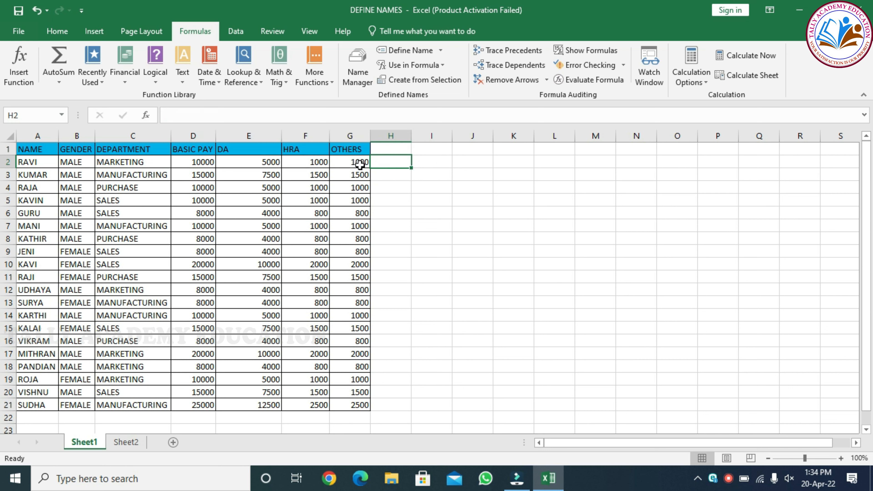
{"action": "left_click_drag", "start_coordinate": [193, 165], "coordinate": [359, 162]}
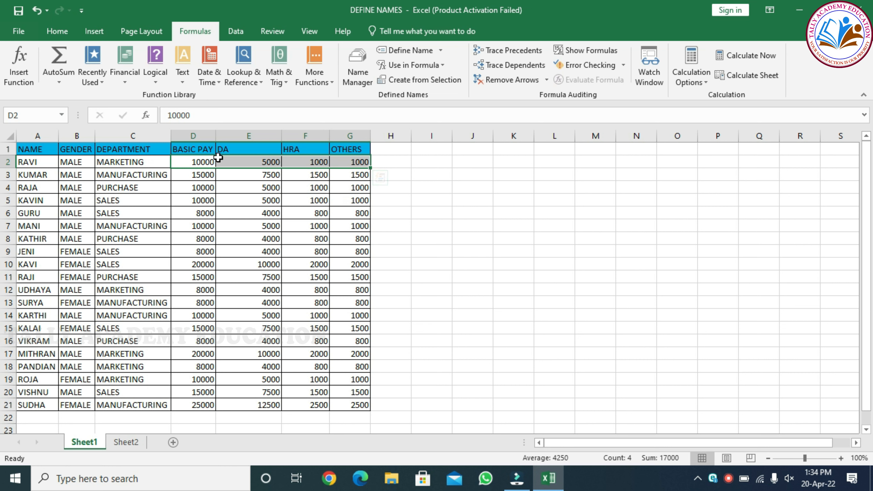
{"action": "left_click_drag", "start_coordinate": [205, 161], "coordinate": [335, 161]}
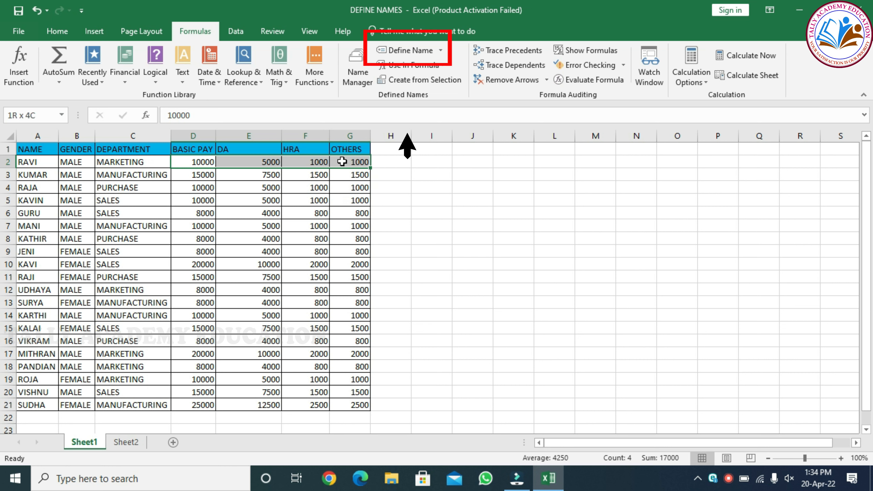
{"action": "left_click", "coordinate": [417, 52]}
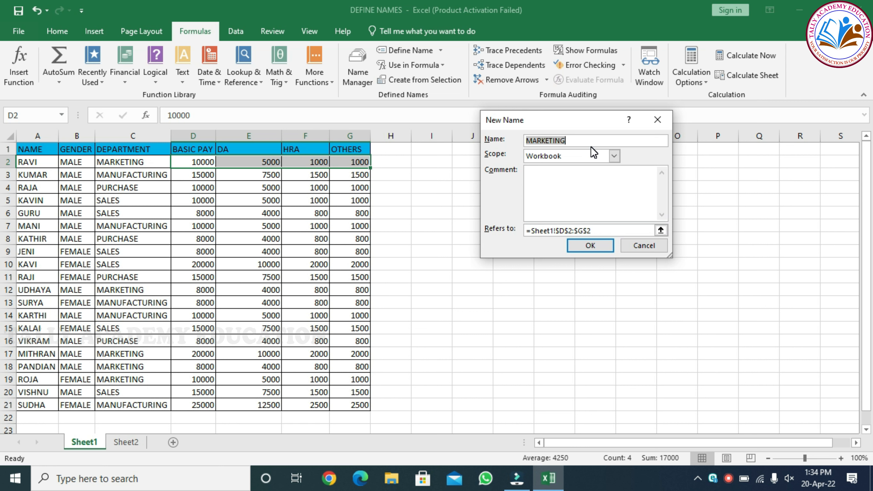
{"action": "type", "text": "RAVI"}
{"action": "left_click", "coordinate": [598, 245]}
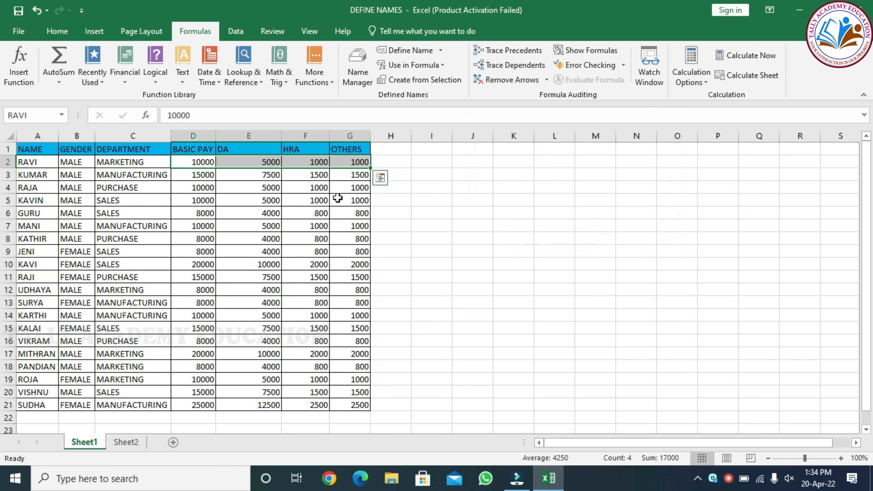
Inspect the individual pay cells in row 2 and reselect D2:G2 to check its defined name
{"action": "left_click", "coordinate": [230, 164]}
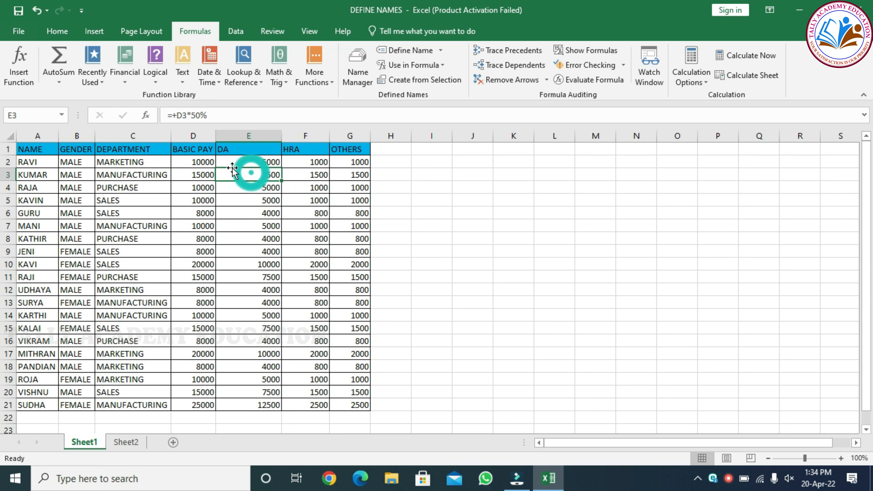
{"action": "left_click", "coordinate": [306, 163]}
{"action": "left_click", "coordinate": [349, 163]}
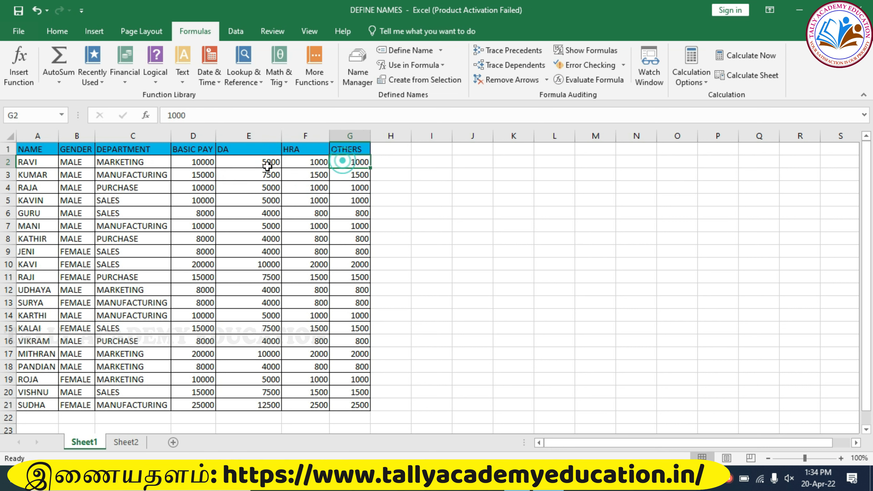
{"action": "left_click_drag", "start_coordinate": [196, 166], "coordinate": [355, 163]}
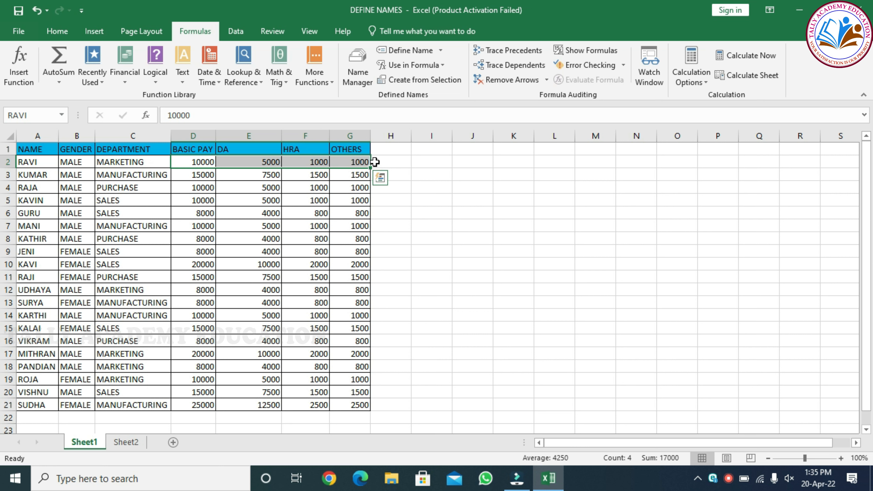
Define a workbook-scoped name for the pay range D3:G3, using the employee's name from A3
{"action": "left_click_drag", "start_coordinate": [198, 175], "coordinate": [335, 176]}
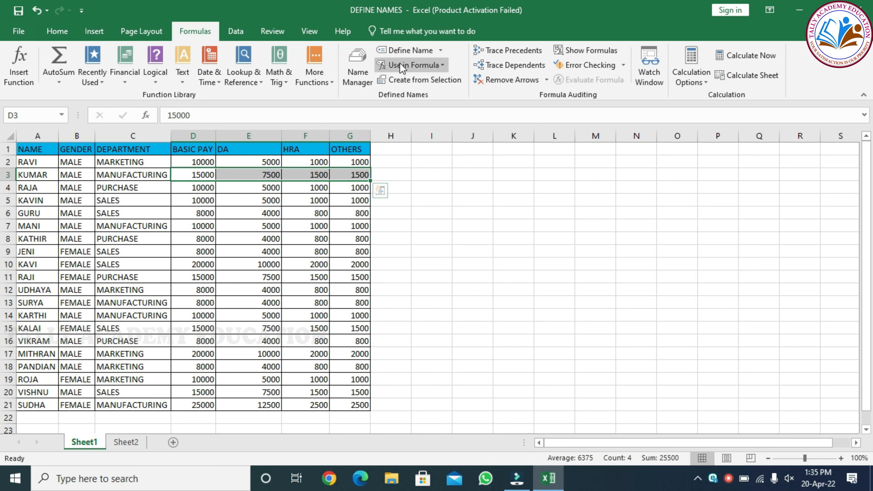
{"action": "left_click", "coordinate": [410, 50]}
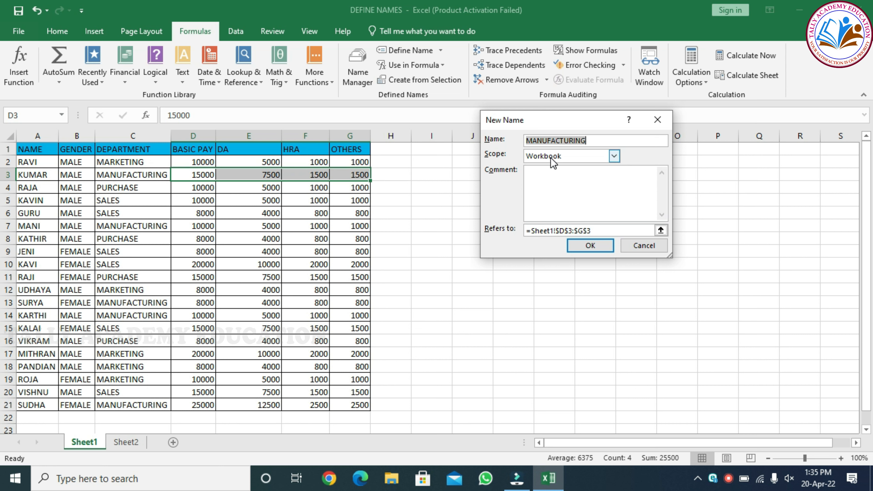
{"action": "type", "text": "KUMAR"}
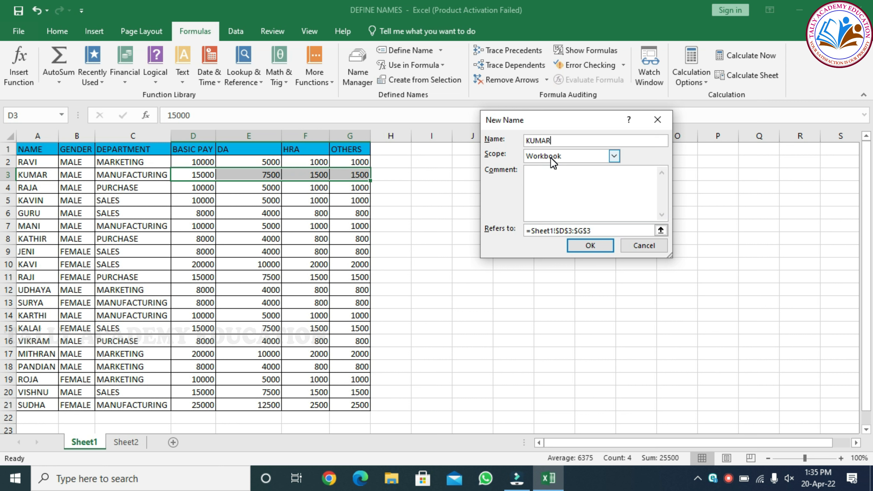
{"action": "left_click", "coordinate": [581, 247]}
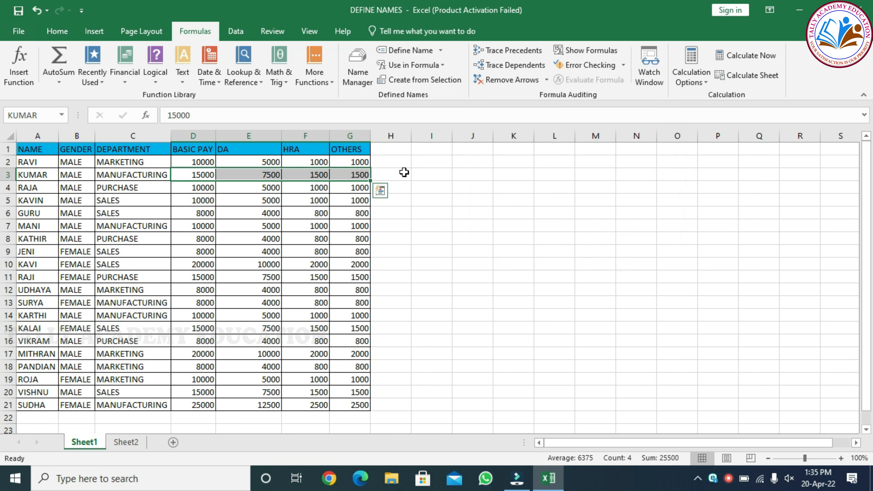
Enter a SUM formula in H2 that totals row 2's named pay range, and fill it down to H4
{"action": "left_click", "coordinate": [406, 163]}
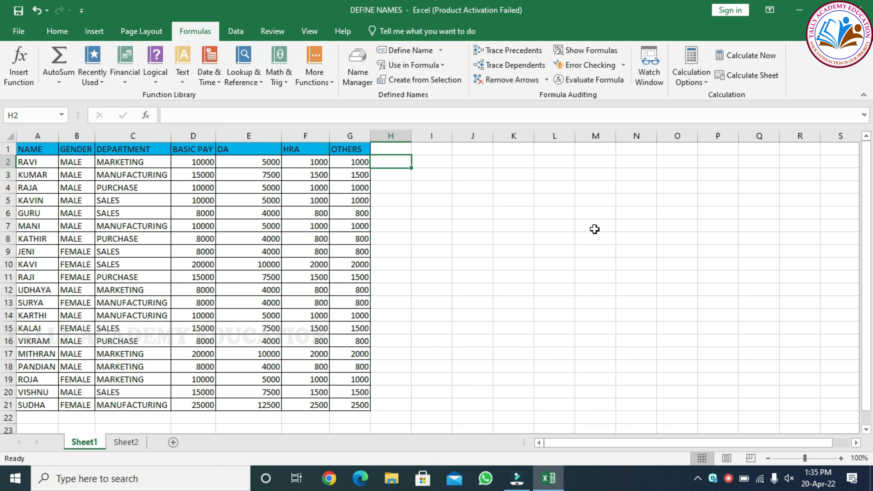
{"action": "type", "text": "="}
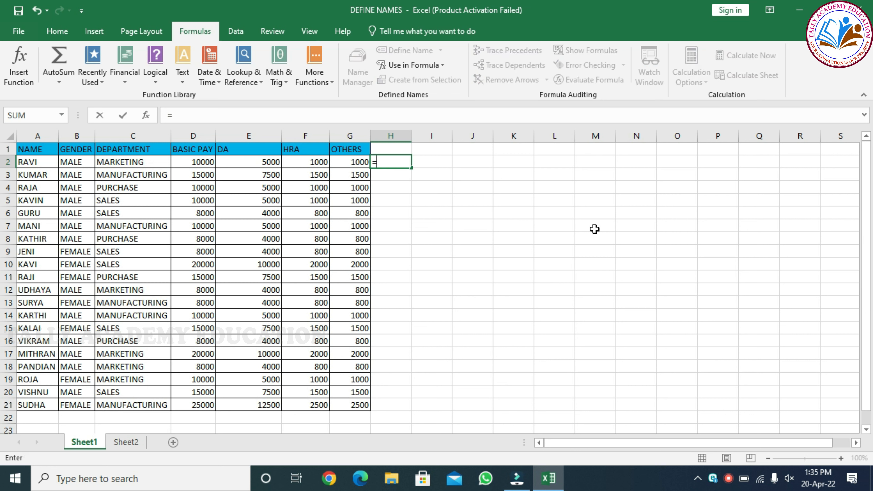
{"action": "type", "text": "SUM"}
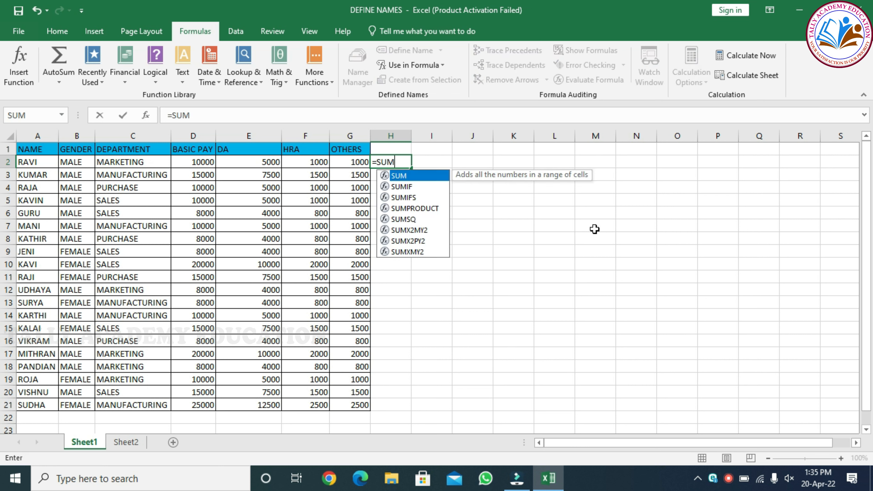
{"action": "type", "text": "("}
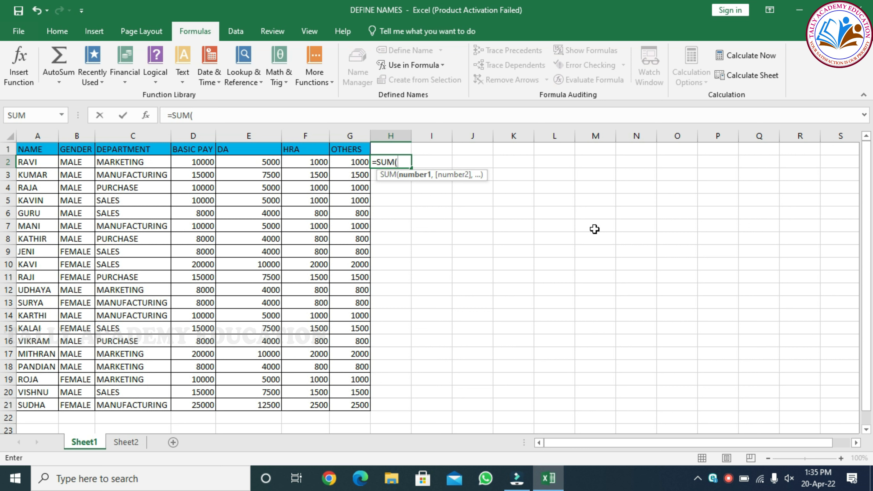
{"action": "type", "text": "RAV"}
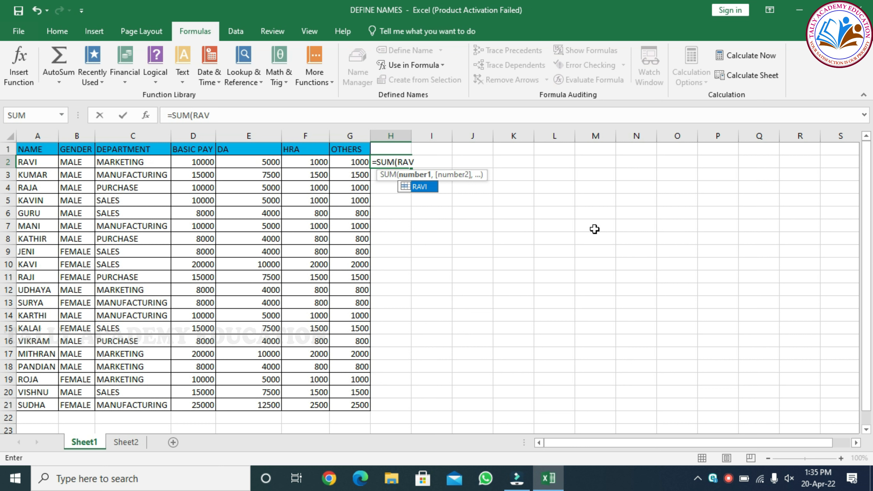
{"action": "type", "text": "I"}
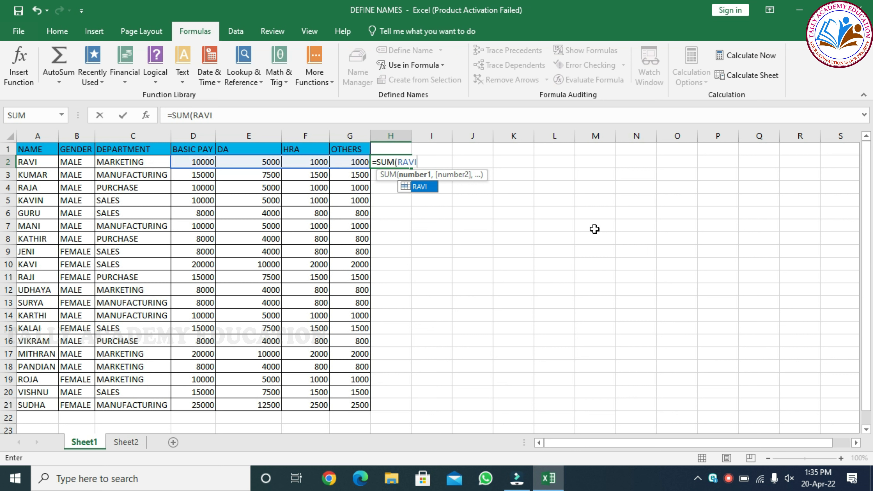
{"action": "type", "text": ")"}
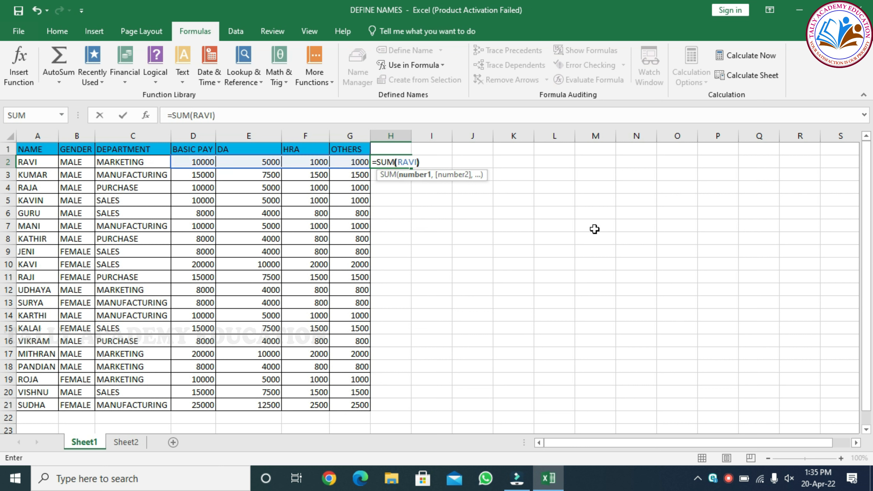
{"action": "key", "text": "Return"}
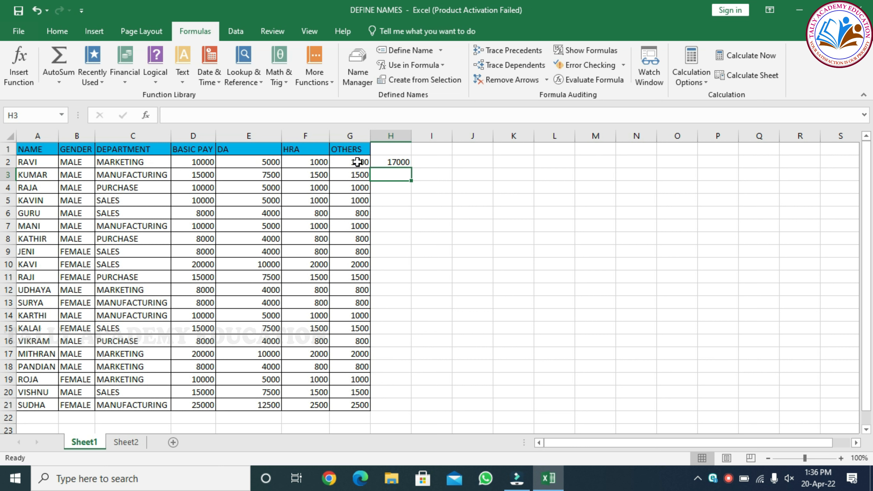
{"action": "left_click", "coordinate": [400, 165]}
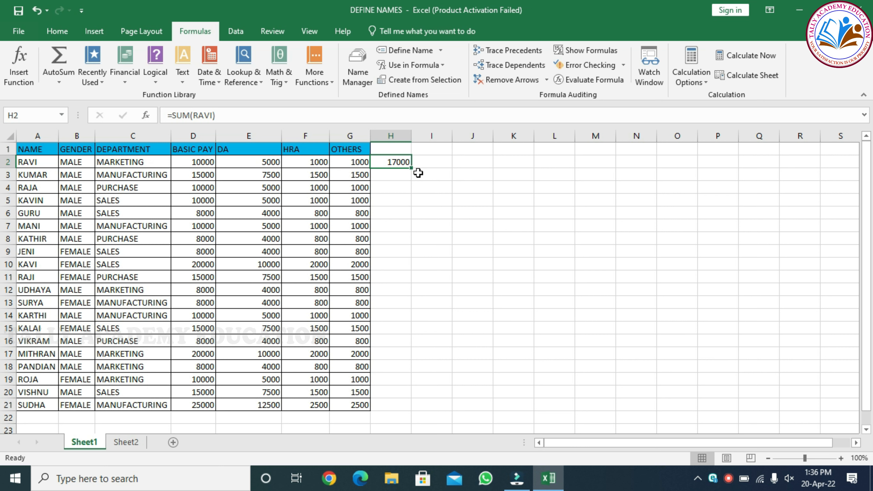
{"action": "left_click_drag", "start_coordinate": [411, 171], "coordinate": [414, 195]}
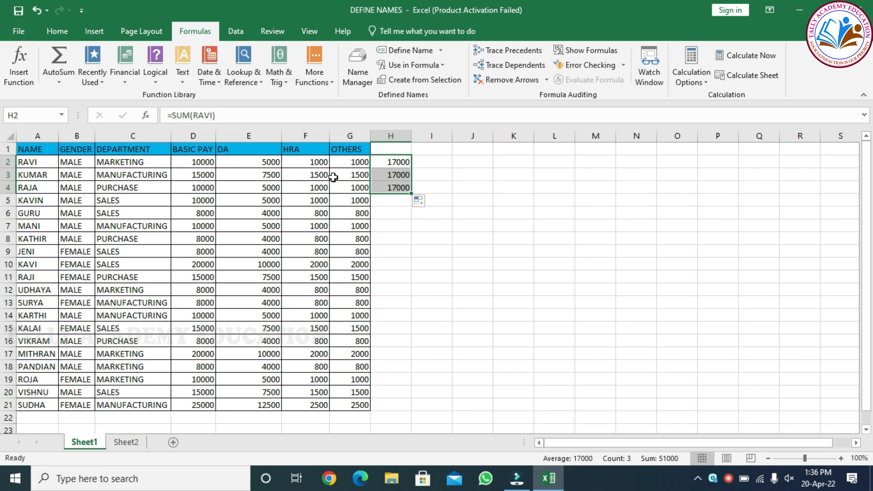
Replace H3's formula with a SUM of row 3's named pay range, and clear the formula from H4
{"action": "left_click", "coordinate": [396, 177]}
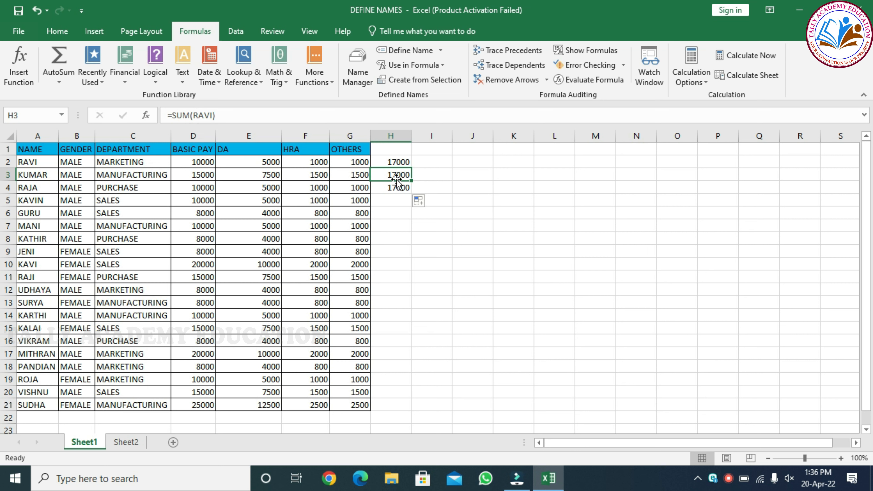
{"action": "type", "text": "="}
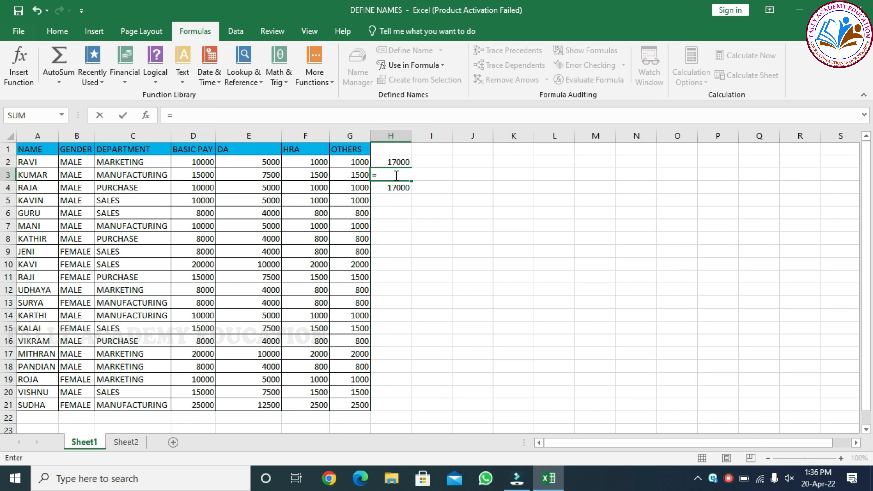
{"action": "type", "text": "SUM"}
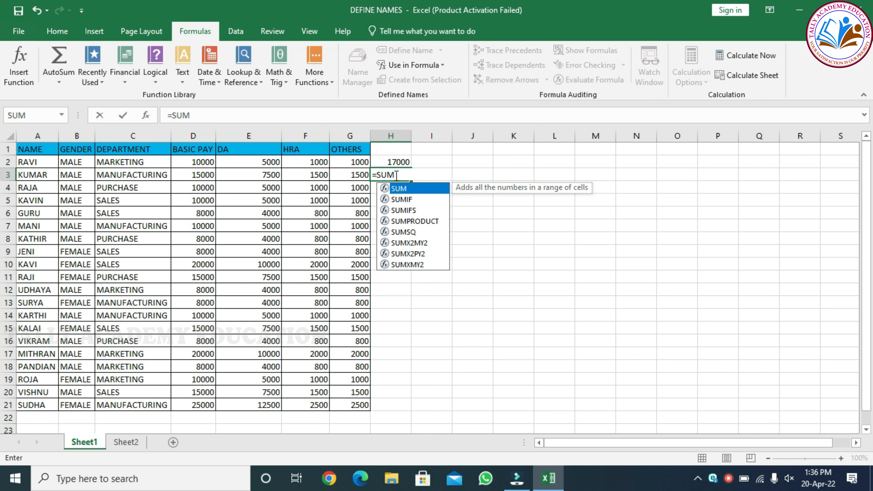
{"action": "type", "text": "(KU"}
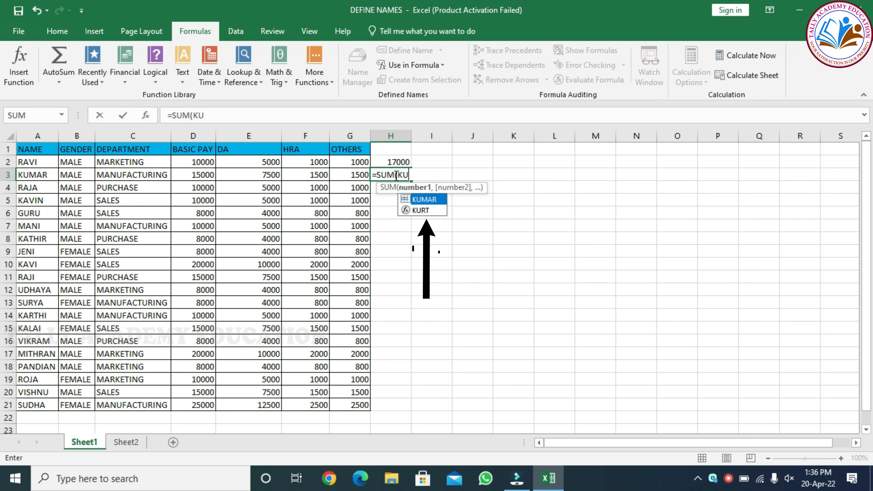
{"action": "type", "text": "MAR"}
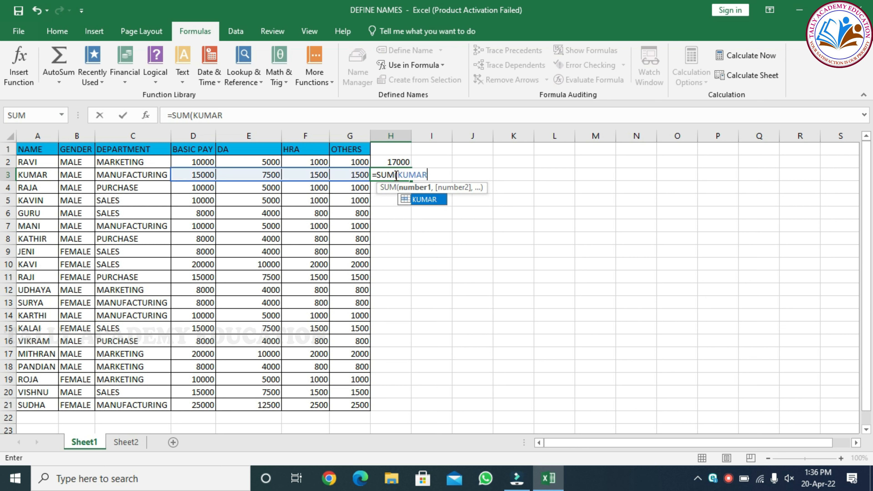
{"action": "type", "text": ")"}
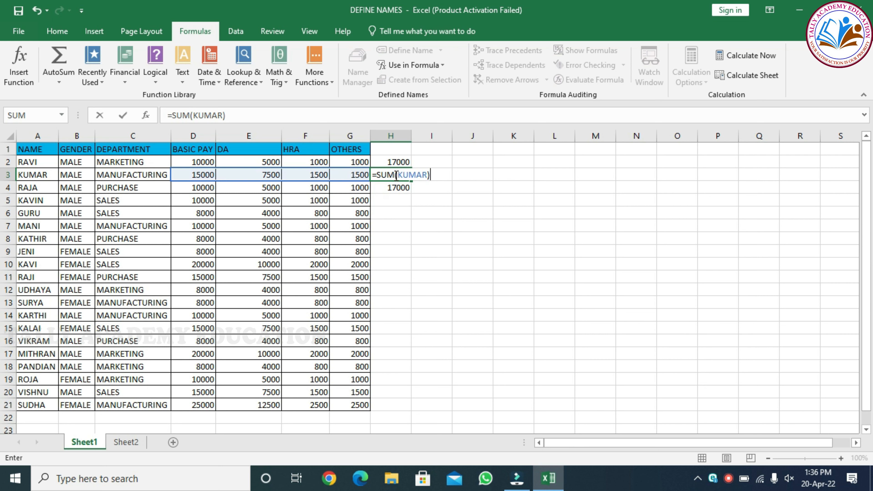
{"action": "key", "text": "Return"}
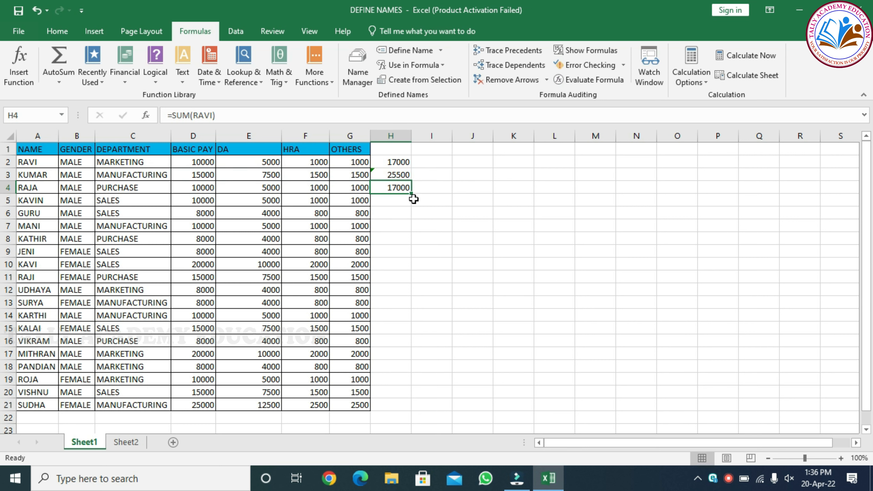
{"action": "key", "text": "Delete"}
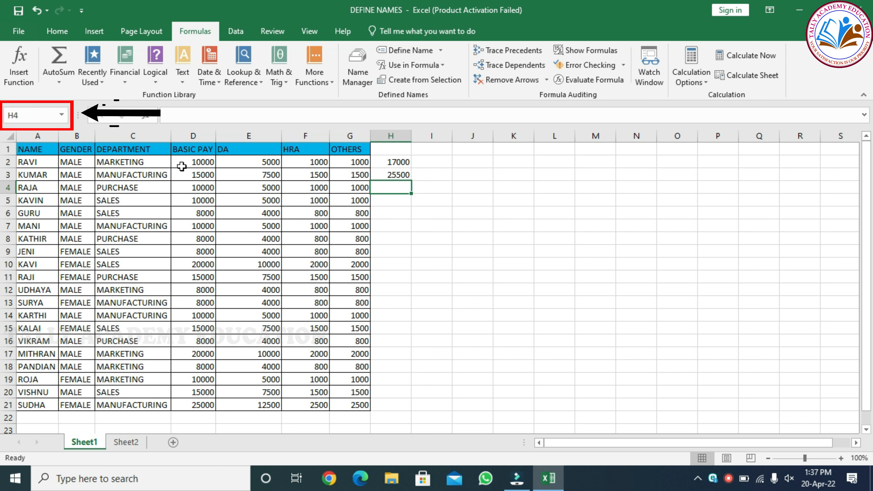
Jump to row 2's named pay range from the list of defined names, and check the list again
{"action": "left_click", "coordinate": [62, 115]}
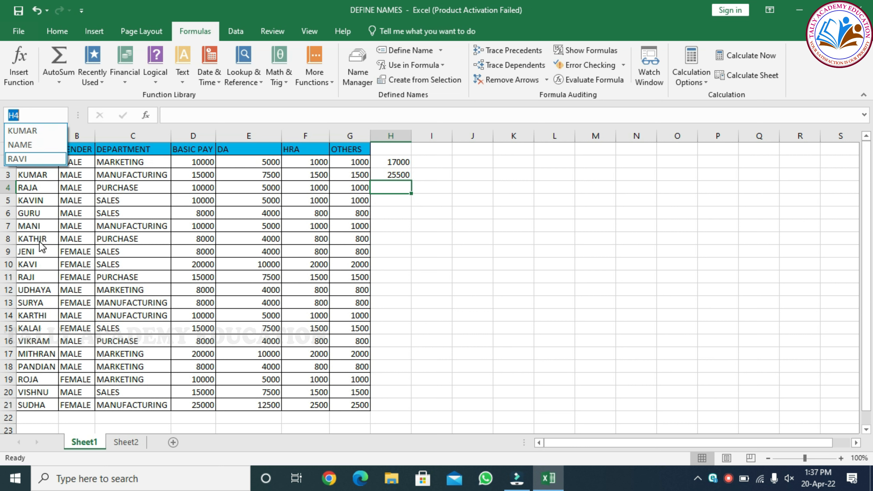
{"action": "left_click", "coordinate": [34, 158]}
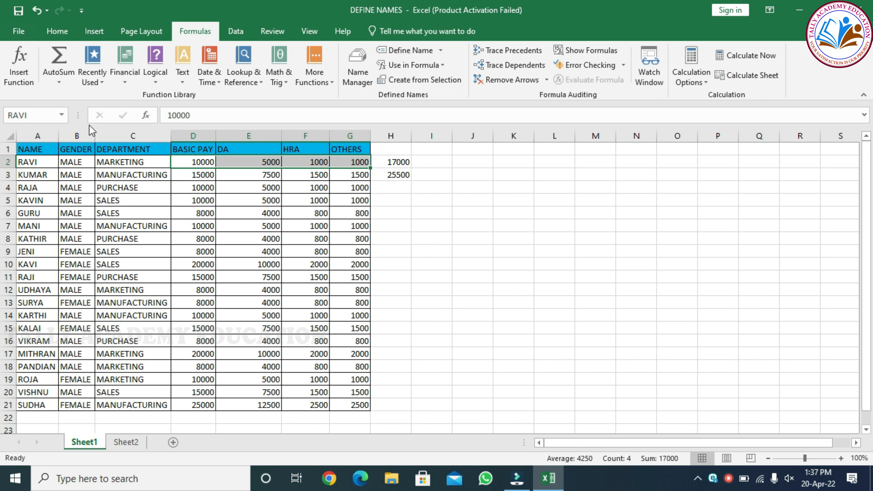
{"action": "left_click", "coordinate": [61, 116]}
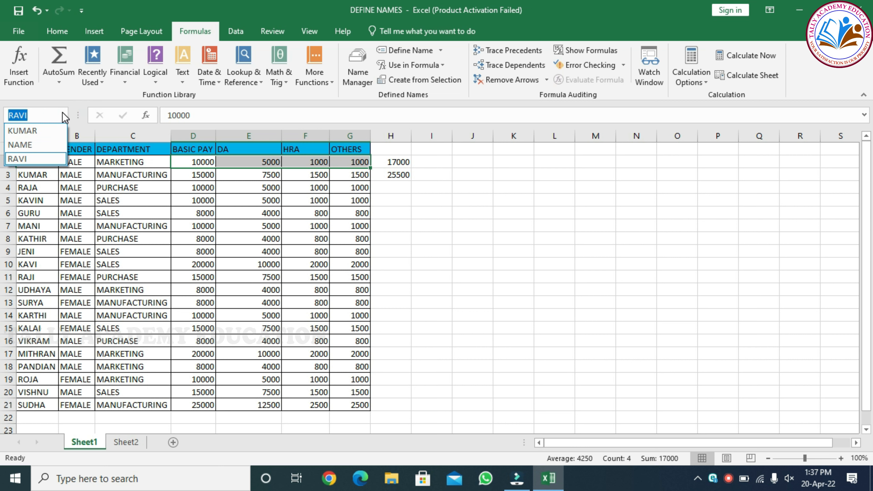
{"action": "left_click", "coordinate": [65, 117]}
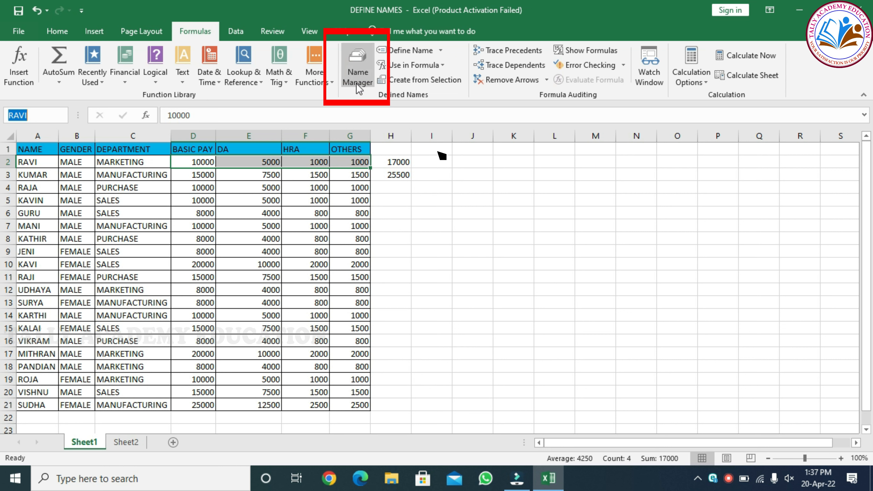
Review the defined names in Name Manager, including the NAME range's definition and the available filter options
{"action": "left_click", "coordinate": [357, 70]}
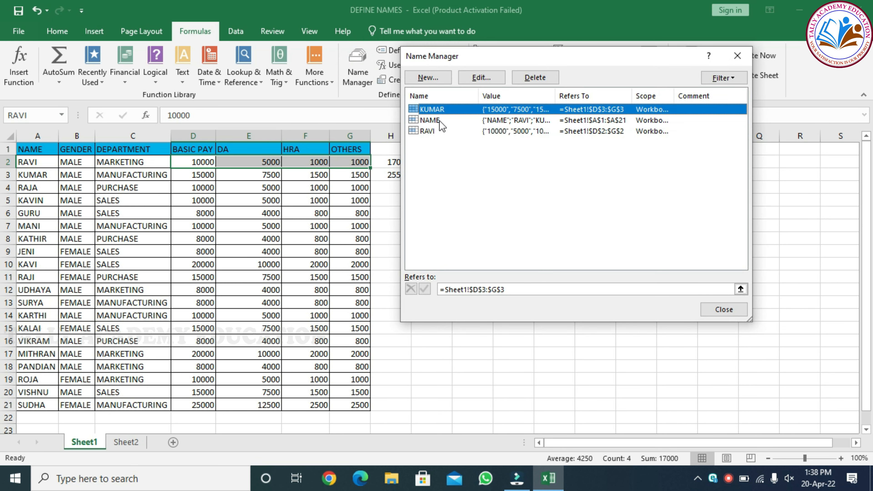
{"action": "left_click", "coordinate": [454, 121]}
{"action": "left_click", "coordinate": [488, 83]}
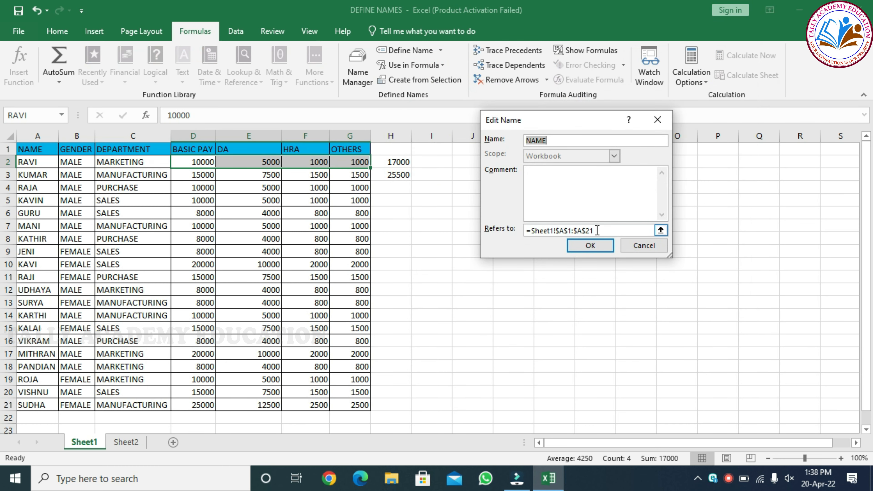
{"action": "left_click", "coordinate": [658, 121]}
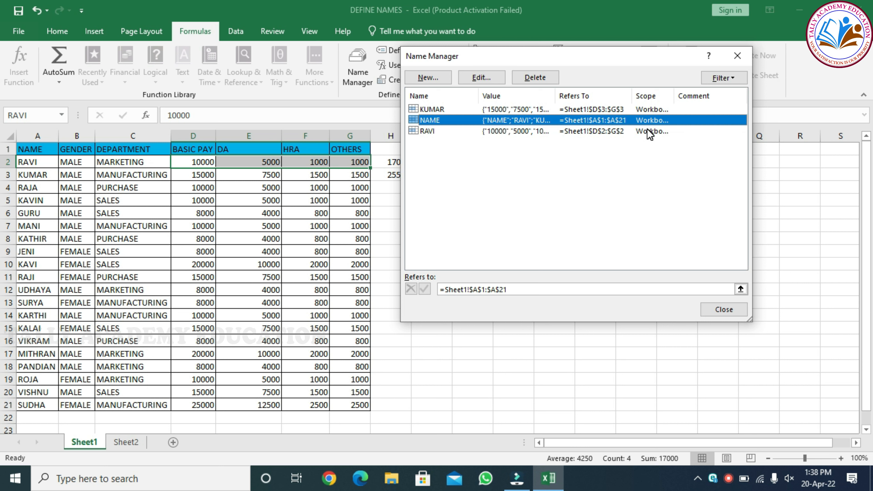
{"action": "left_click", "coordinate": [737, 77]}
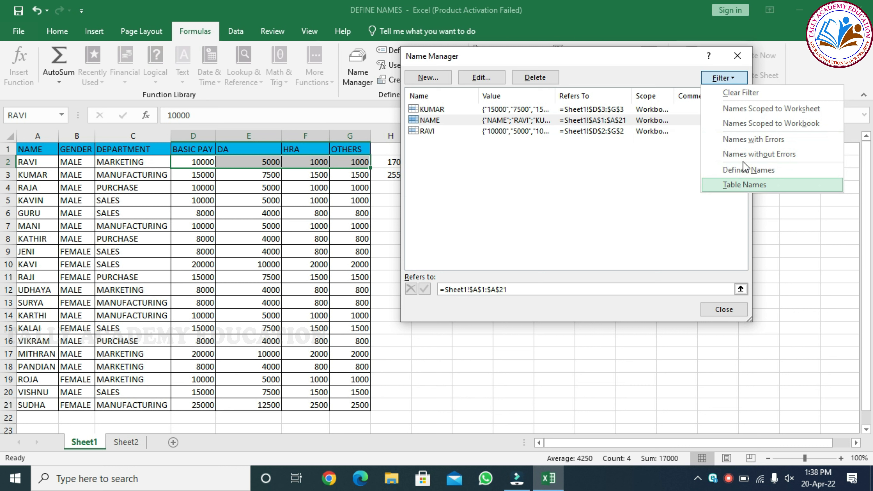
{"action": "left_click", "coordinate": [669, 149]}
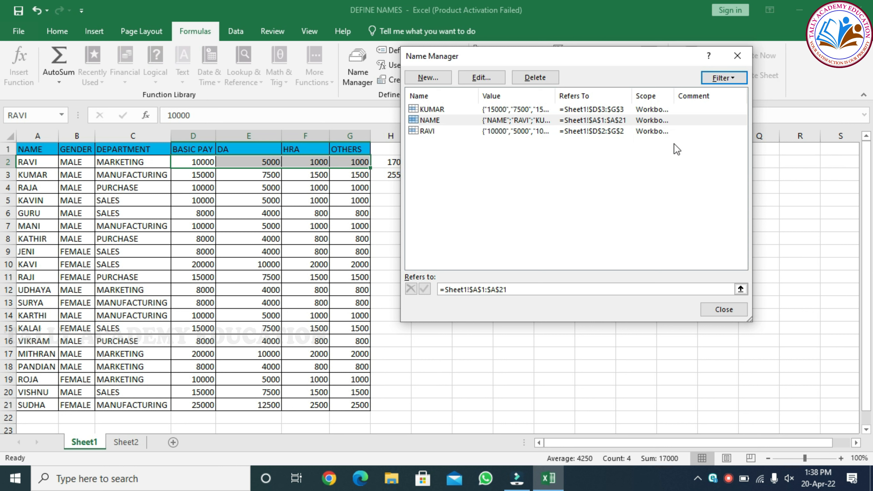
{"action": "left_click", "coordinate": [737, 56]}
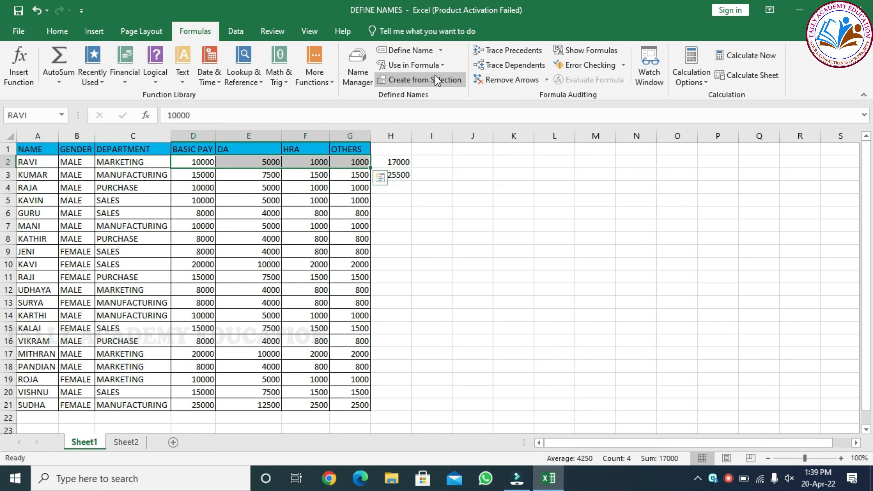
Define a workbook-scoped name for the pay range D4:G4, using the employee's name from A4
{"action": "left_click", "coordinate": [399, 187]}
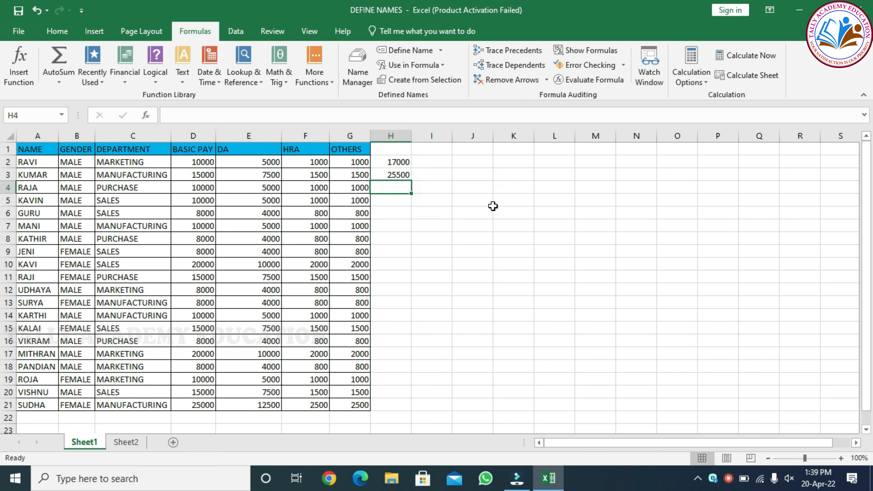
{"action": "left_click_drag", "start_coordinate": [203, 187], "coordinate": [357, 187]}
{"action": "left_click", "coordinate": [409, 50]}
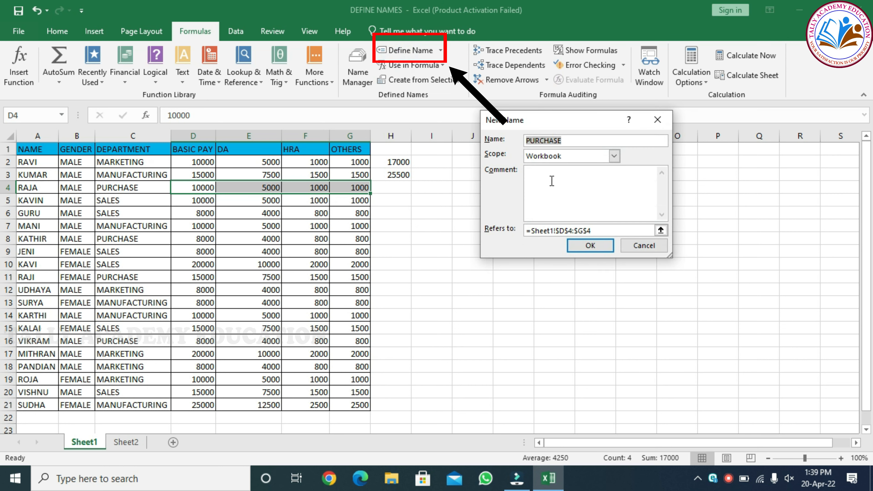
{"action": "type", "text": "RAJA"}
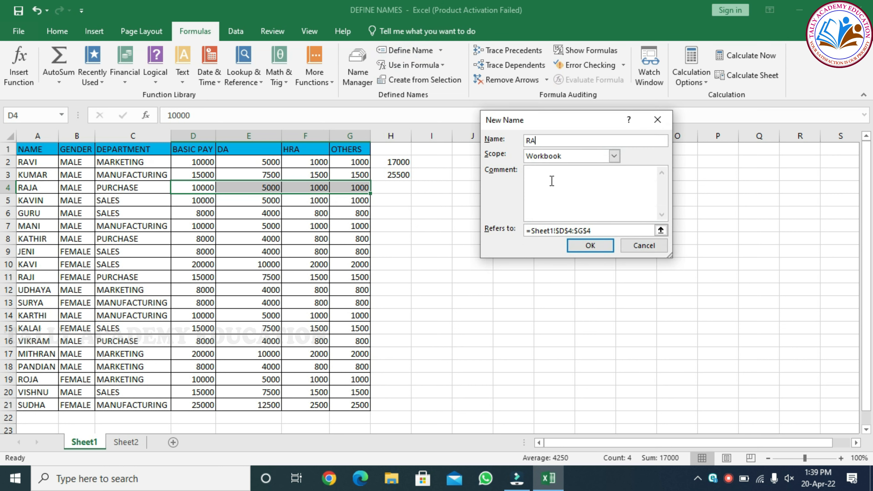
{"action": "left_click", "coordinate": [590, 245]}
Enter a SUM formula in H4 that totals row 4's pay, inserting its defined name with Use in Formula
{"action": "left_click", "coordinate": [410, 185]}
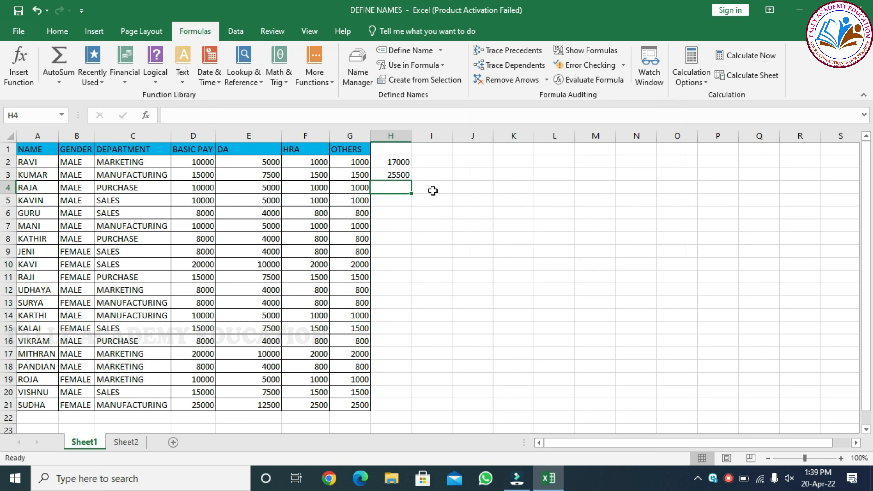
{"action": "type", "text": "=SU"}
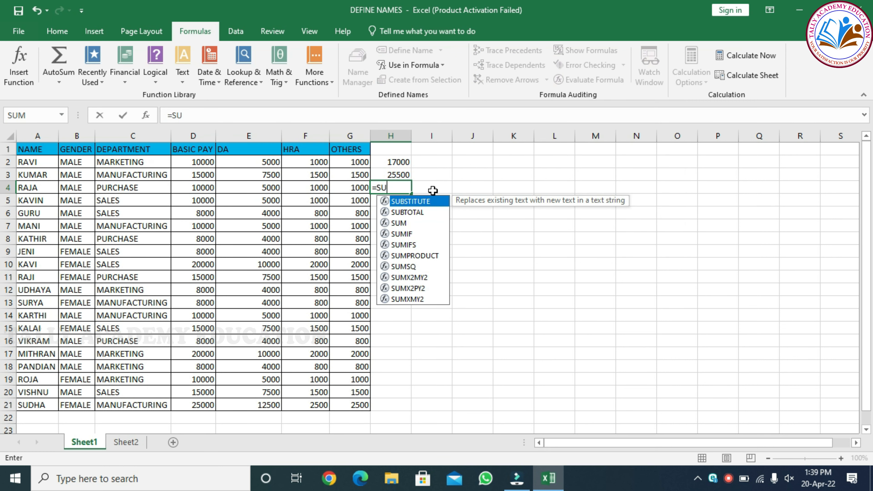
{"action": "type", "text": "M("}
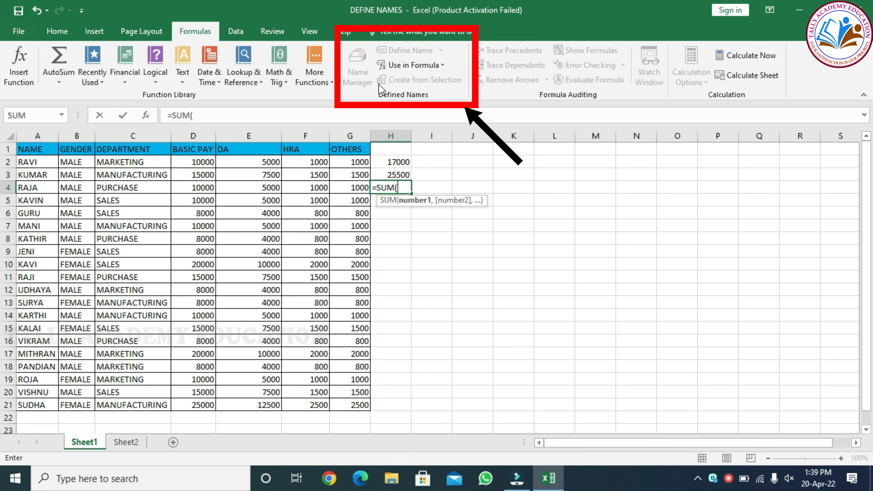
{"action": "left_click", "coordinate": [406, 69]}
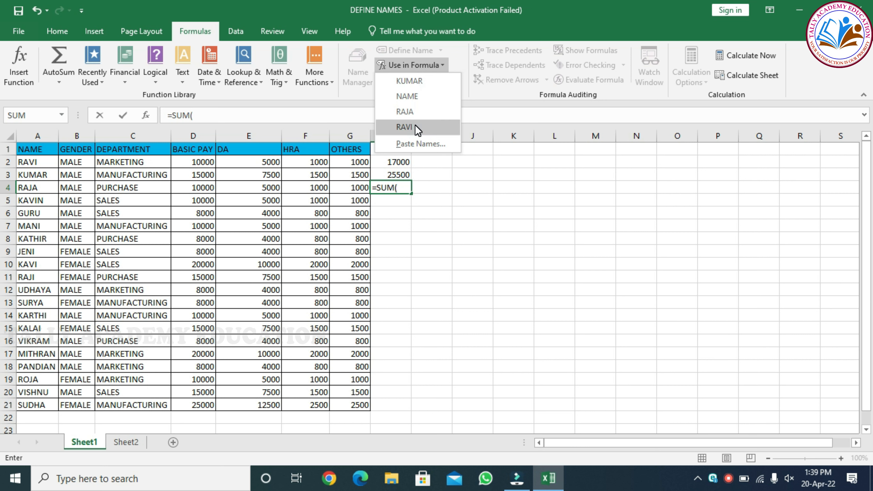
{"action": "left_click", "coordinate": [416, 113]}
{"action": "type", "text": ")"}
{"action": "key", "text": "Return"}
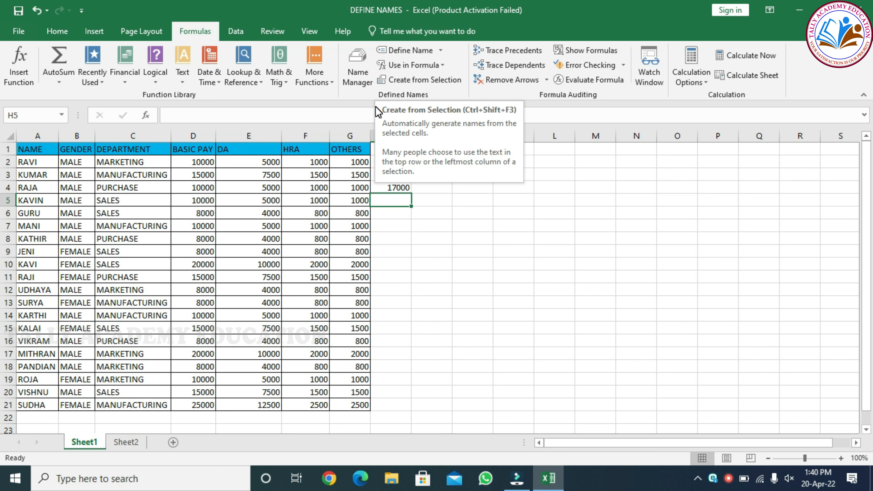
Create names for the table A1:G21 from its top row only, replacing the existing definition of NAME
{"action": "mouse_move", "coordinate": [35, 152]}
{"action": "left_mouse_down"}
{"action": "mouse_move", "coordinate": [48, 165]}
{"action": "mouse_move", "coordinate": [284, 201]}
{"action": "mouse_move", "coordinate": [343, 250]}
{"action": "mouse_move", "coordinate": [344, 405]}
{"action": "left_mouse_up"}
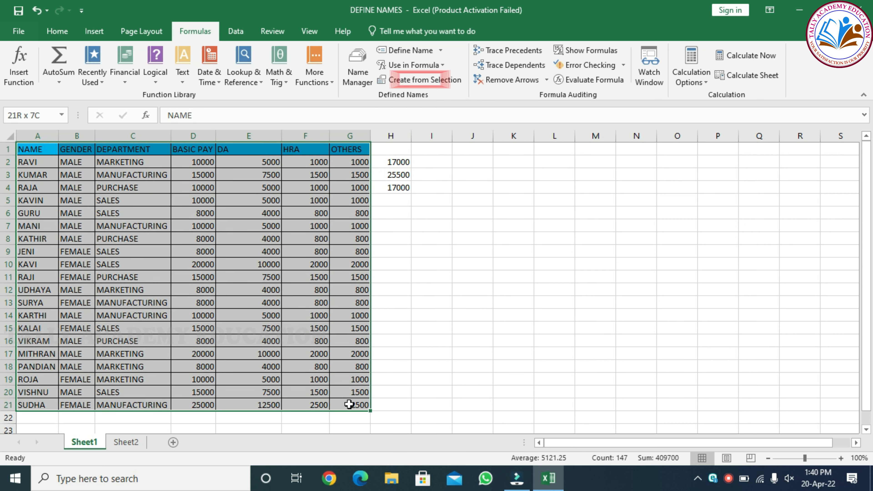
{"action": "left_click", "coordinate": [422, 83]}
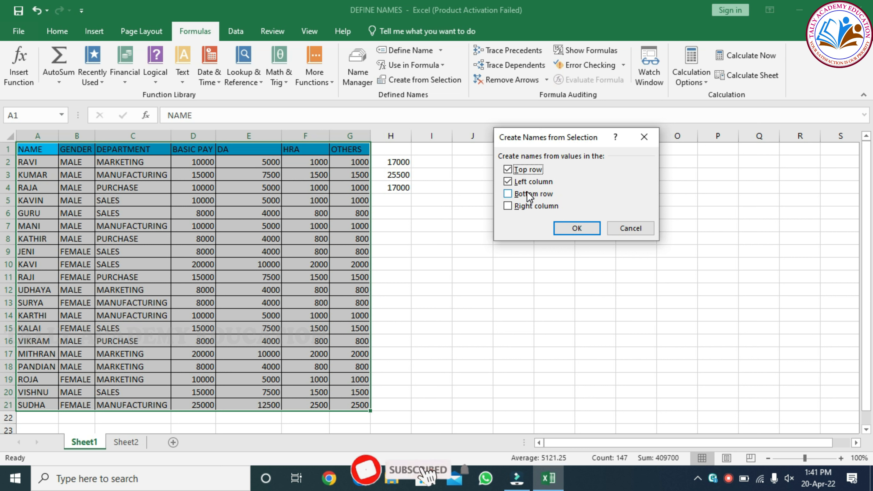
{"action": "left_click", "coordinate": [507, 182]}
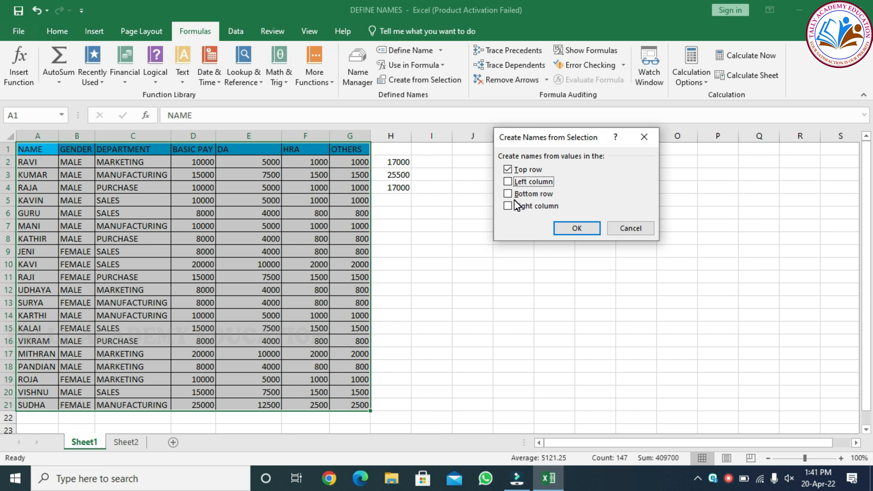
{"action": "left_click", "coordinate": [589, 228]}
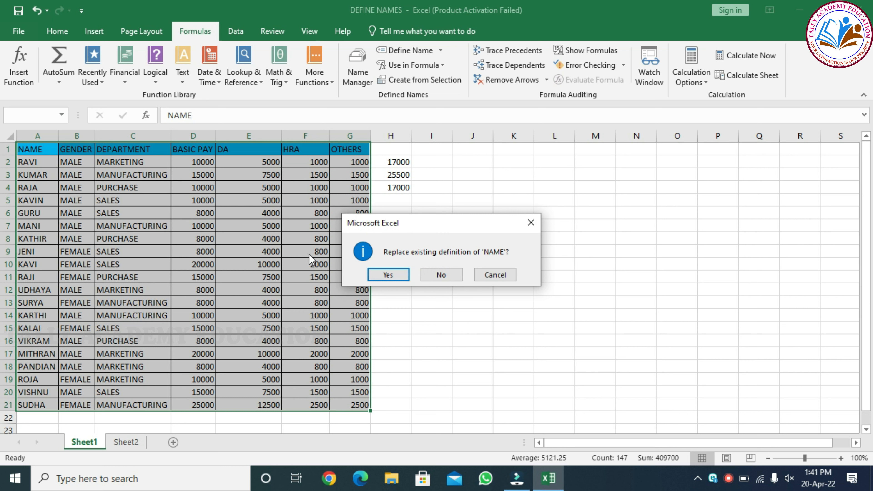
{"action": "left_click", "coordinate": [383, 275]}
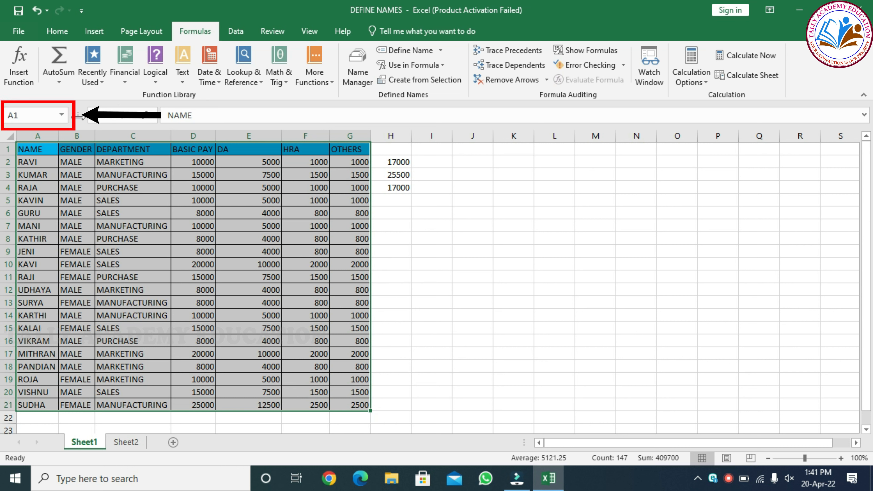
Review the names created from the column headers and the ranges they refer to in Name Manager
{"action": "left_click", "coordinate": [63, 116]}
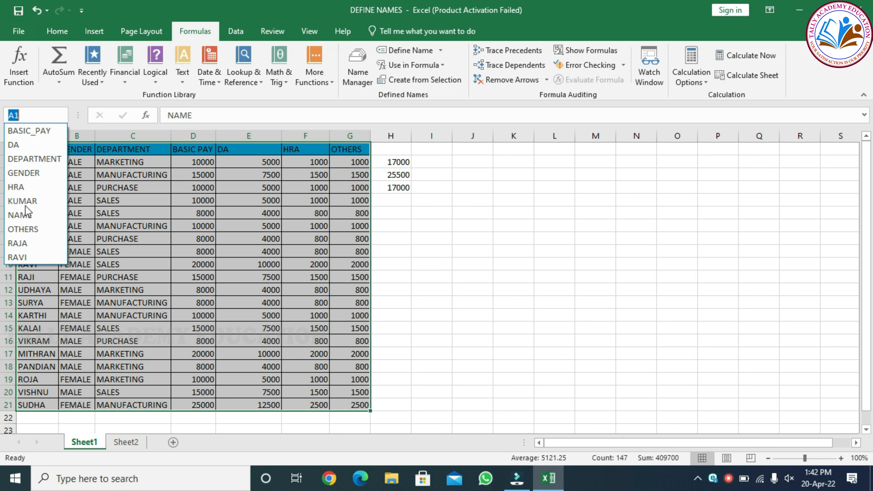
{"action": "left_click", "coordinate": [364, 70]}
{"action": "left_click", "coordinate": [365, 71]}
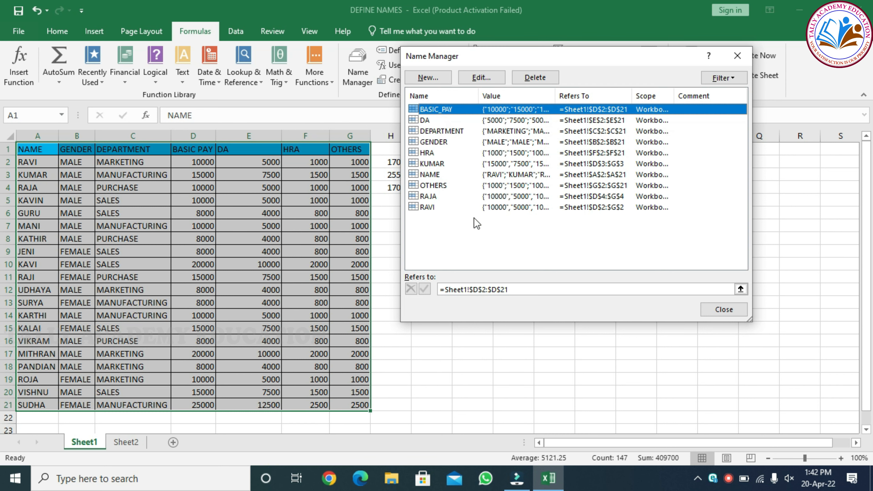
{"action": "mouse_move", "coordinate": [639, 59]}
{"action": "left_mouse_down"}
{"action": "mouse_move", "coordinate": [717, 81]}
{"action": "mouse_move", "coordinate": [623, 62]}
{"action": "left_mouse_up"}
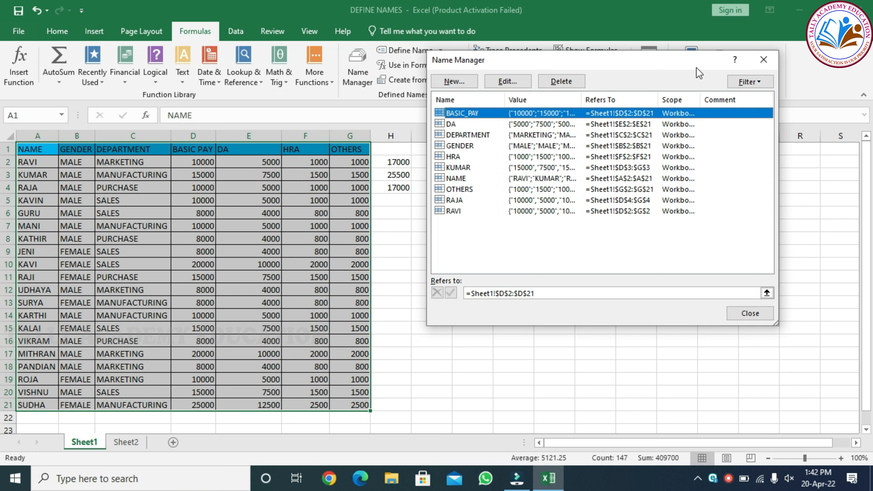
{"action": "left_click", "coordinate": [765, 56]}
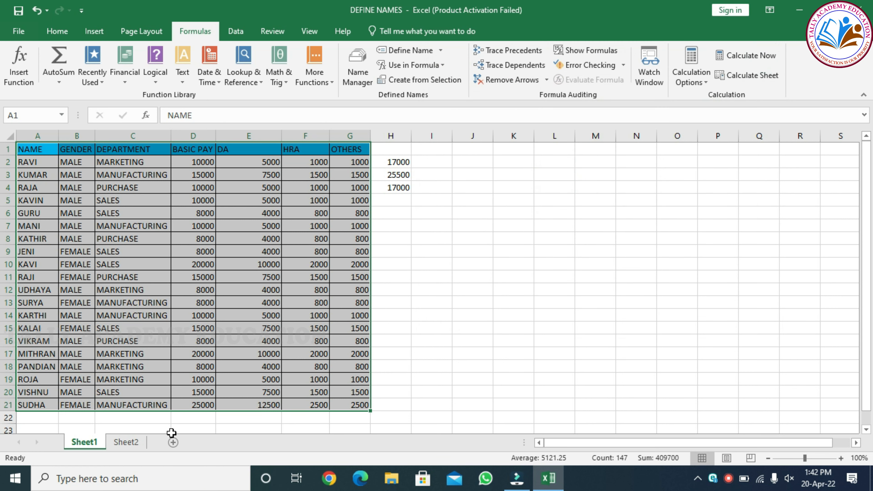
In cell D5 of Sheet2, enter a COUNT formula that uses the BASIC_PAY name, and check its result
{"action": "left_click", "coordinate": [134, 442]}
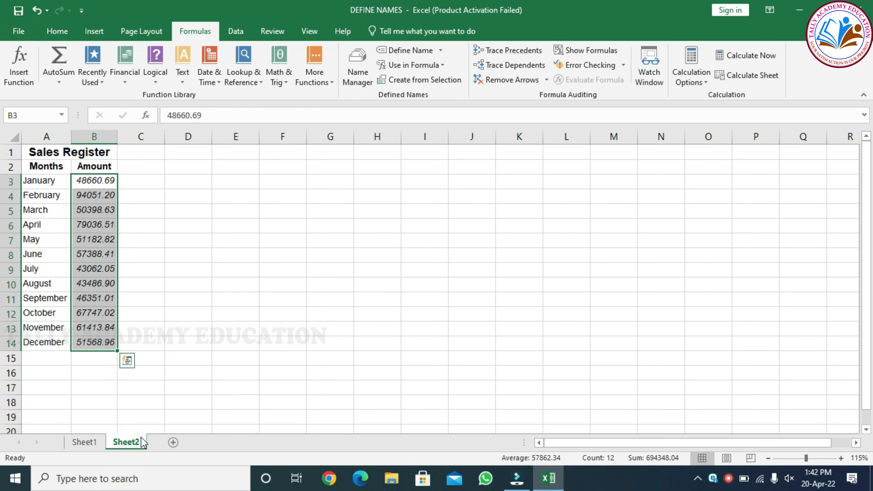
{"action": "left_click", "coordinate": [178, 210]}
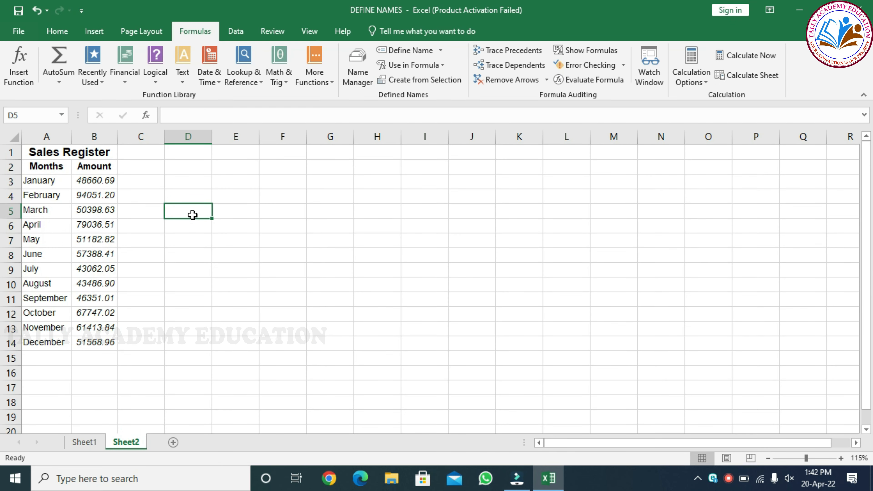
{"action": "type", "text": "="}
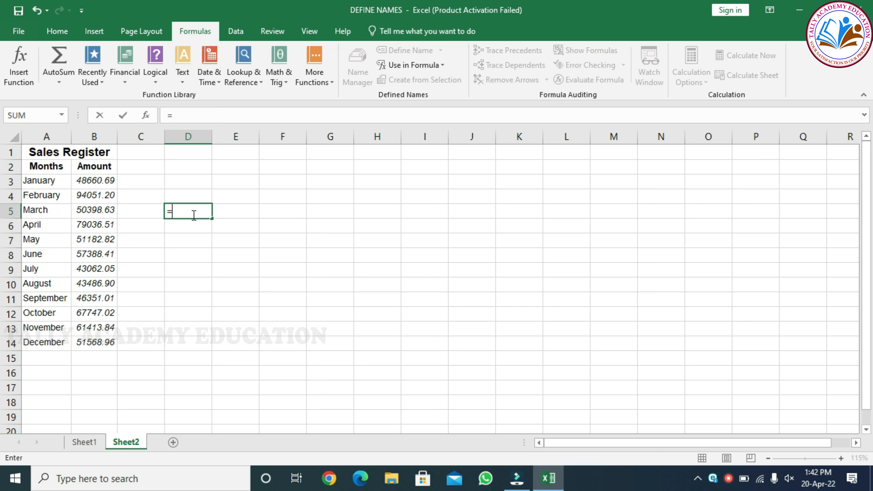
{"action": "type", "text": "COUNT"}
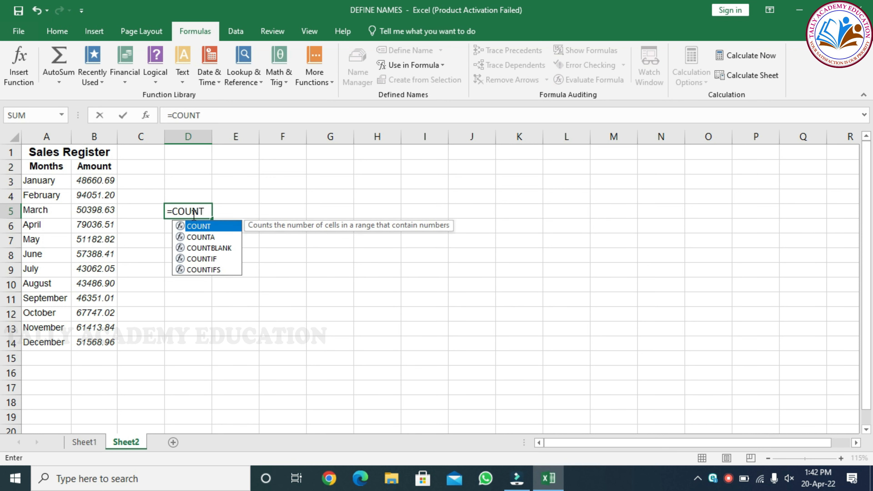
{"action": "type", "text": "("}
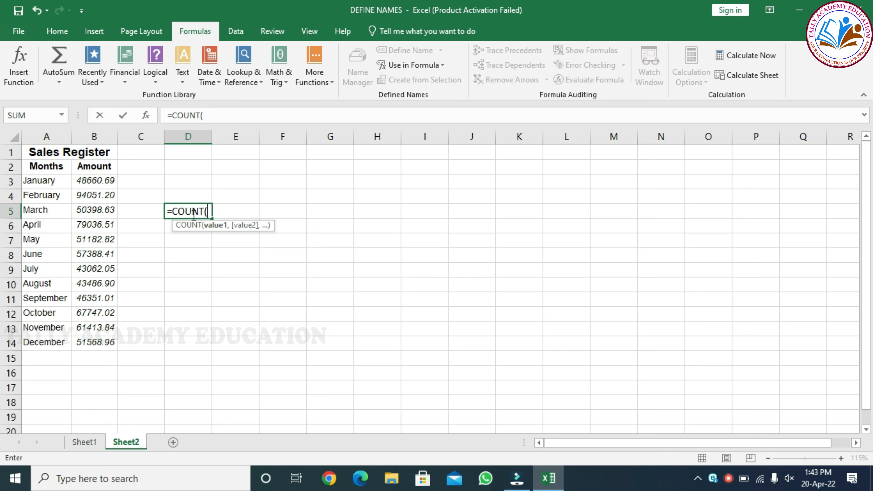
{"action": "type", "text": "BA"}
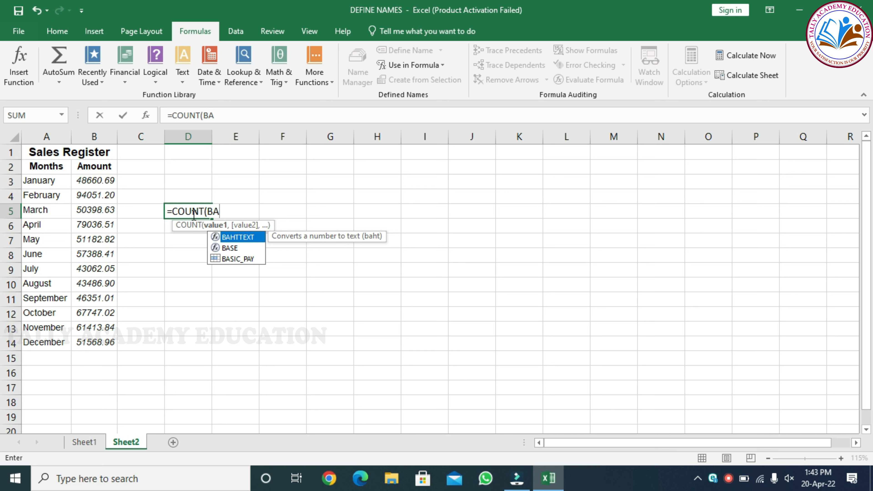
{"action": "type", "text": "S"}
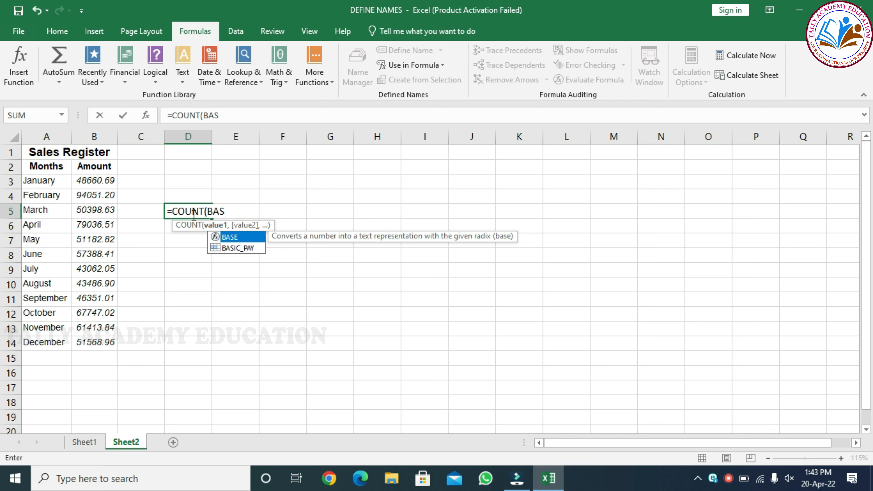
{"action": "type", "text": "I"}
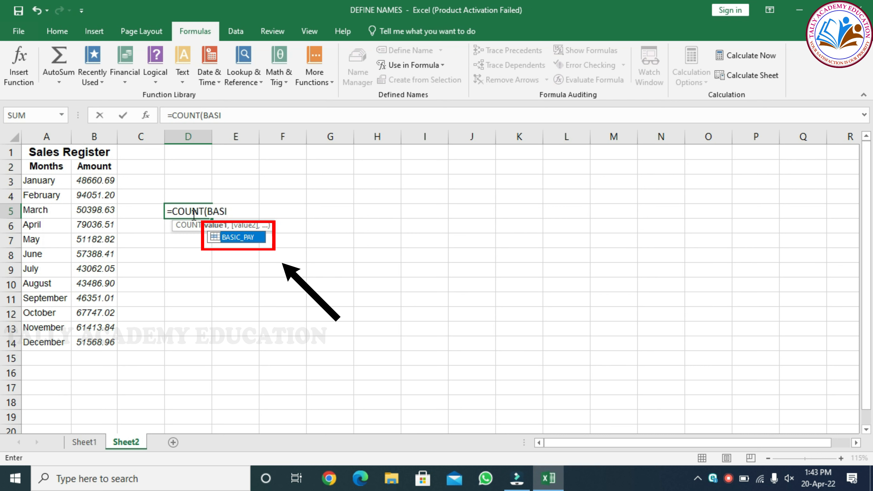
{"action": "key", "text": "Tab"}
{"action": "type", "text": ")"}
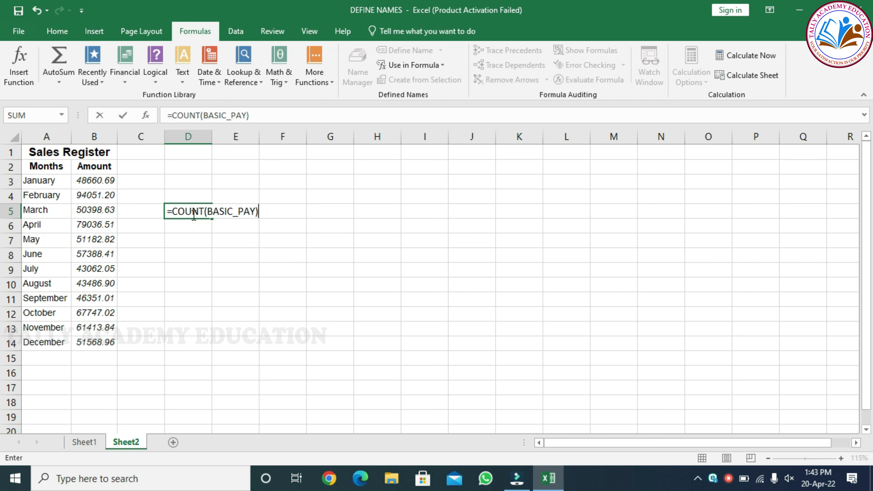
{"action": "key", "text": "Return"}
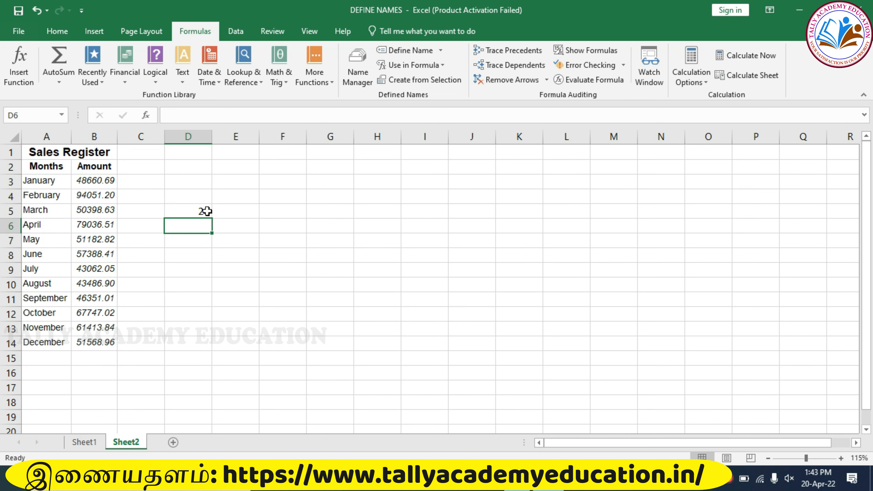
{"action": "left_click", "coordinate": [205, 211]}
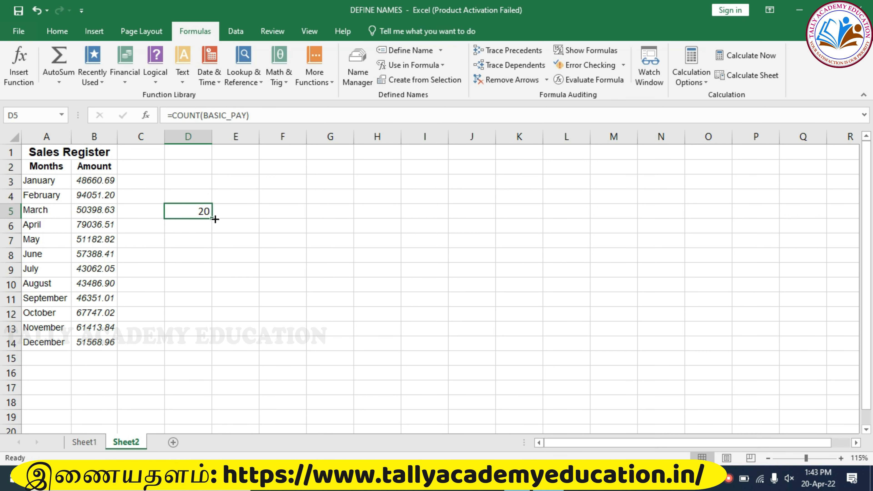
Compare the Sheet2 count with the basic pay cells D2:D21 on Sheet1, then return to Sheet2
{"action": "left_click", "coordinate": [85, 442]}
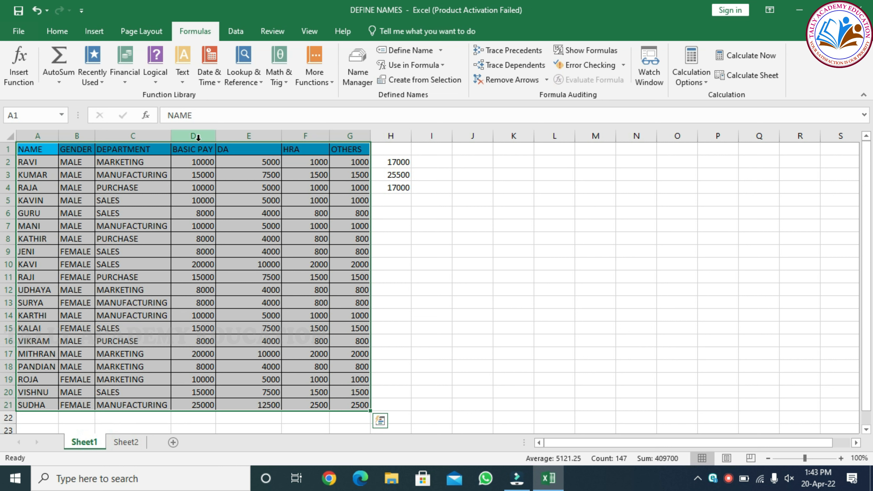
{"action": "left_click_drag", "start_coordinate": [202, 162], "coordinate": [197, 407]}
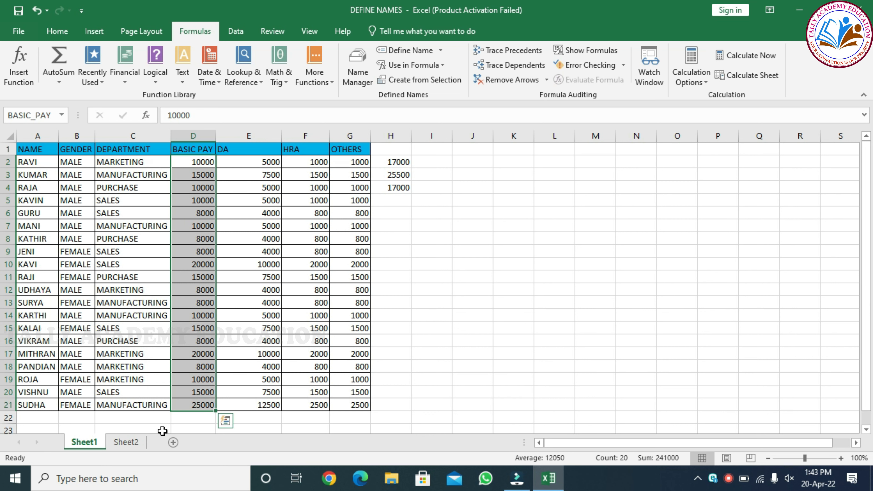
{"action": "left_click", "coordinate": [126, 443]}
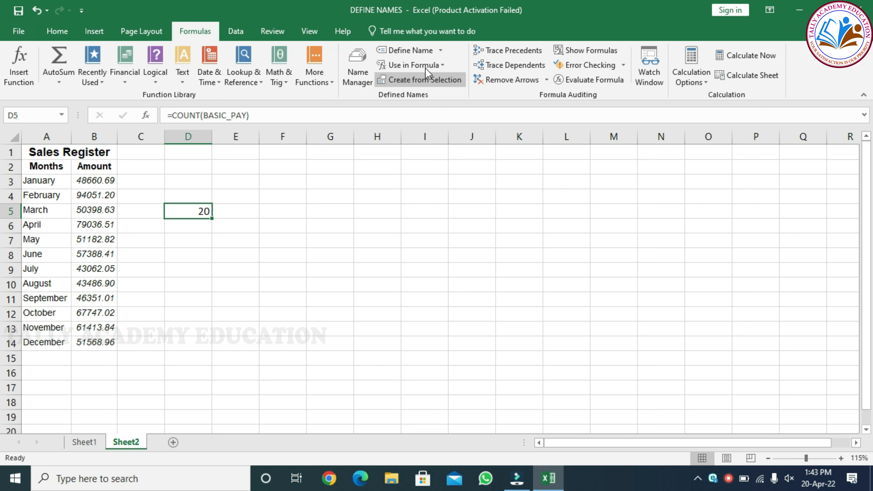
Examine the scope choices offered when defining a new name for Sheet1's basic pay range, without creating one
{"action": "left_click", "coordinate": [82, 443]}
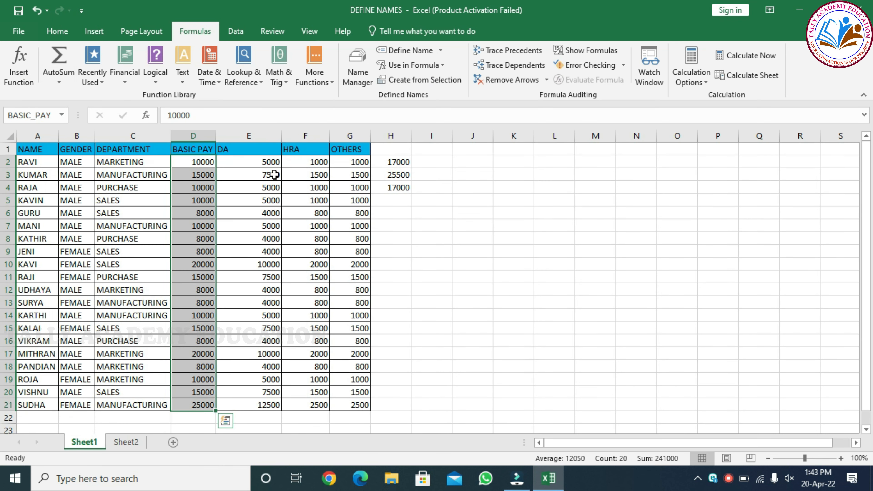
{"action": "left_click", "coordinate": [425, 52]}
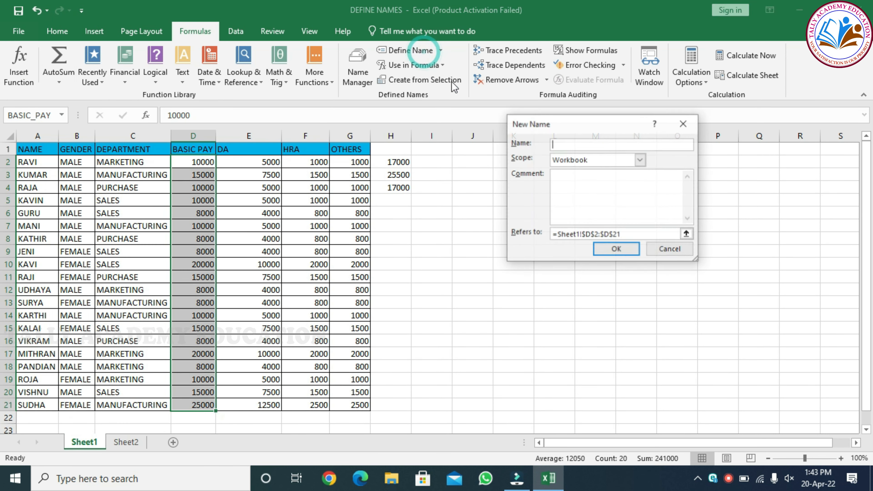
{"action": "left_click", "coordinate": [641, 158]}
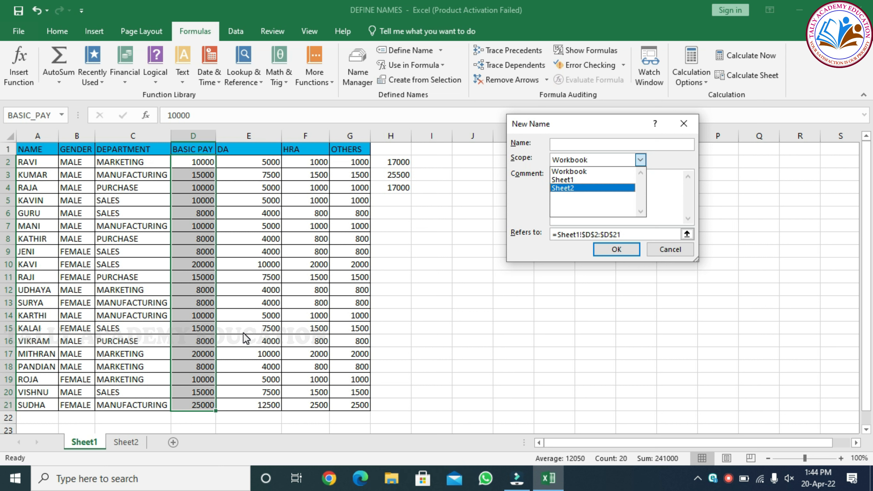
{"action": "left_click", "coordinate": [683, 123]}
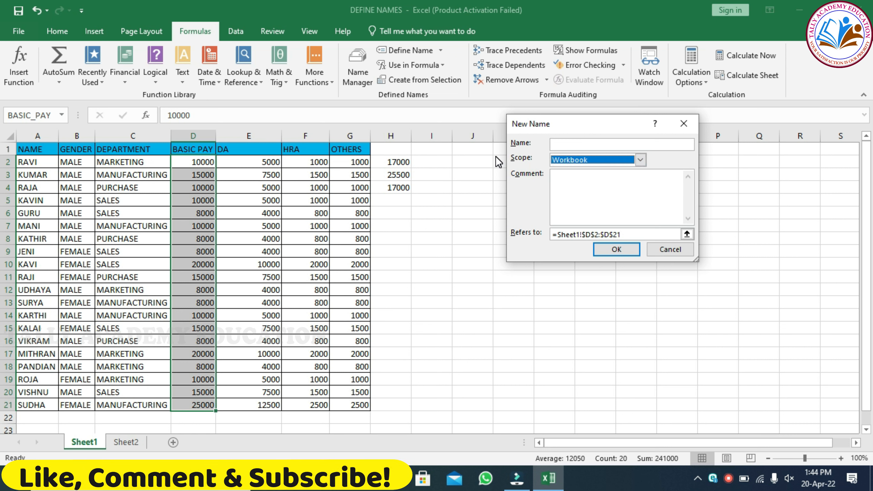